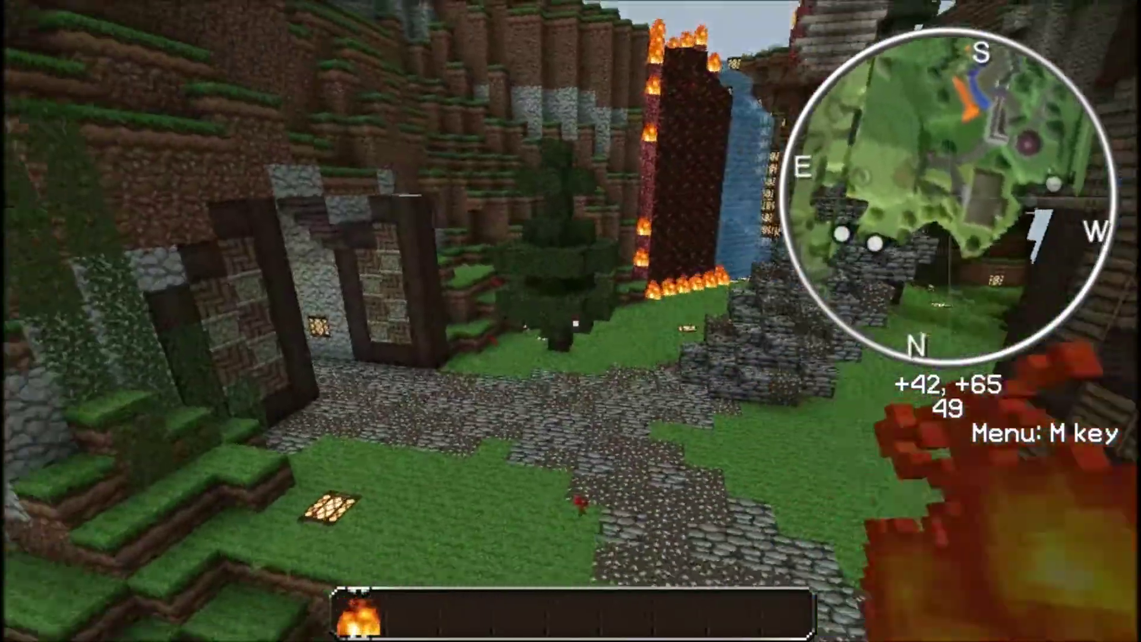
{"action": "key", "text": "a"}
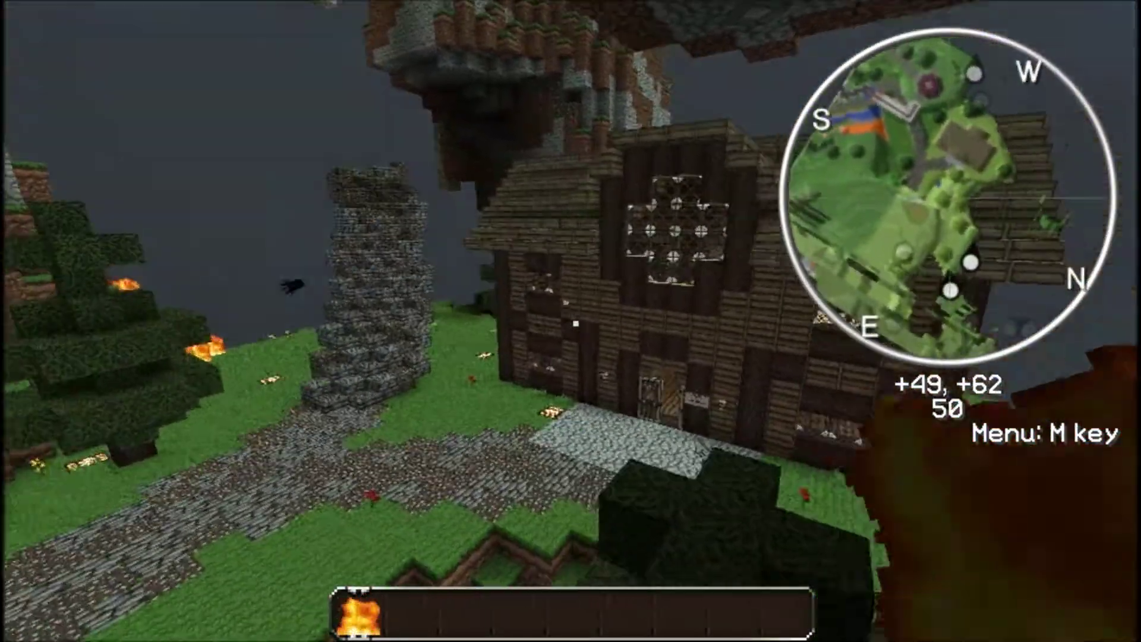
Circle in front of the wooden house to face it for camera point p4
{"action": "key", "text": "w"}
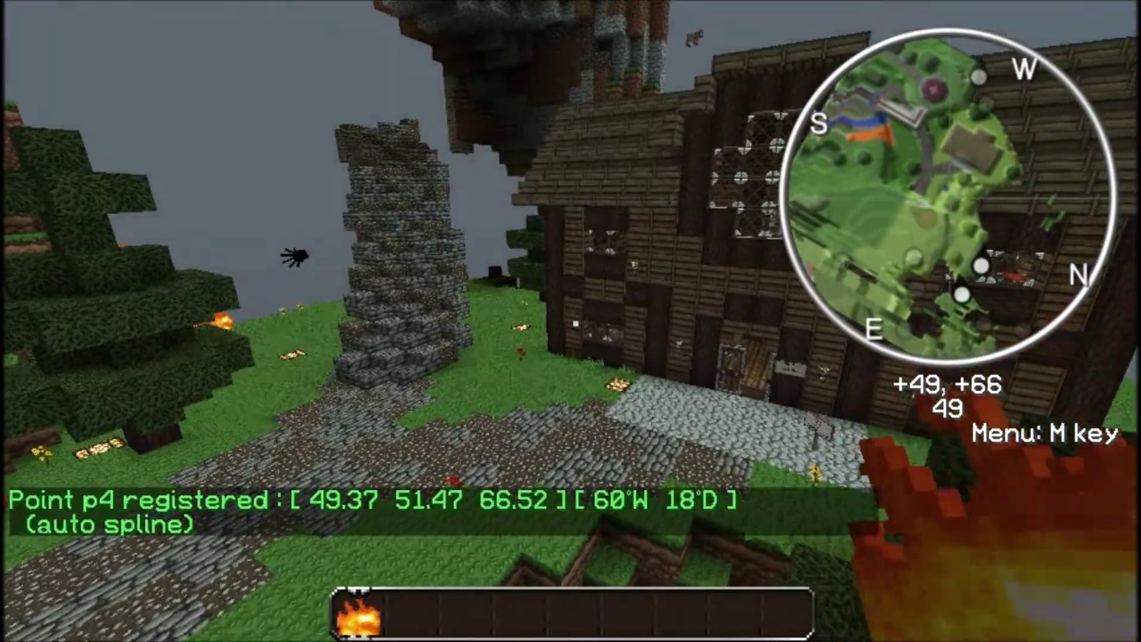
{"action": "key", "text": "a"}
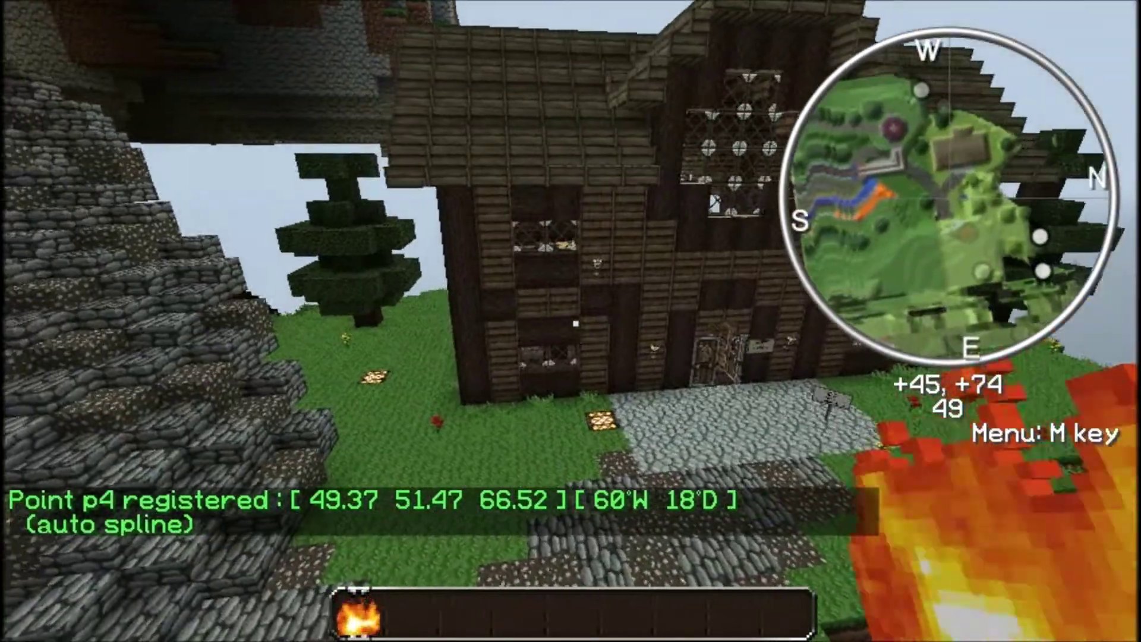
{"action": "key", "text": "slash"}
Clear all camera points with /cam clear and back away beside the house
{"action": "type", "text": "cam clea"}
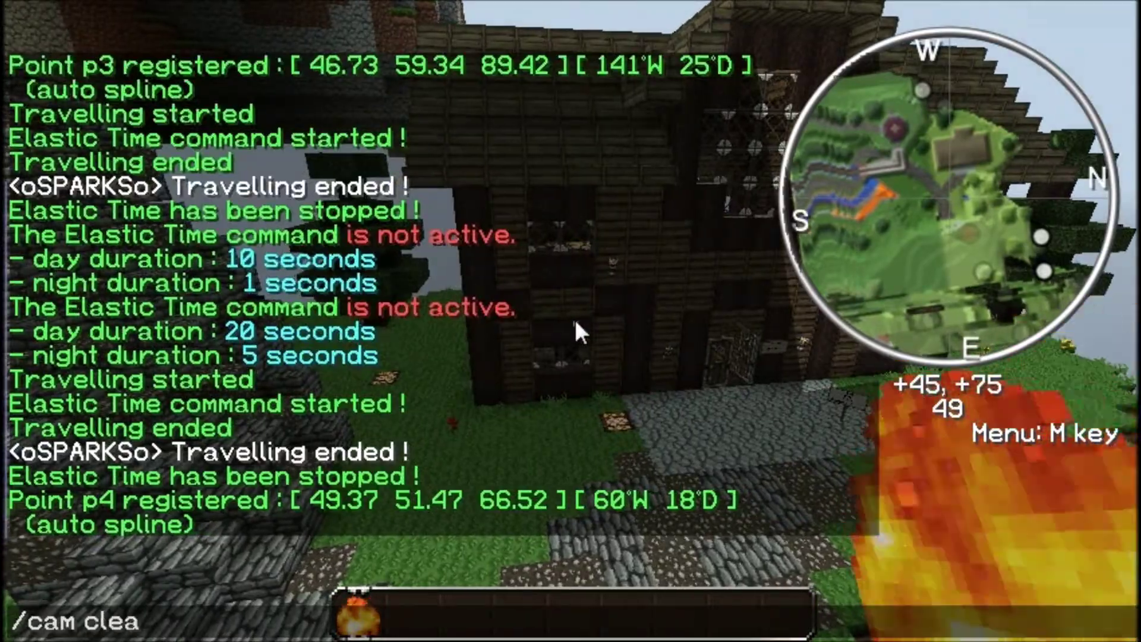
{"action": "type", "text": "r"}
{"action": "key", "text": "Return"}
{"action": "key", "text": "s"}
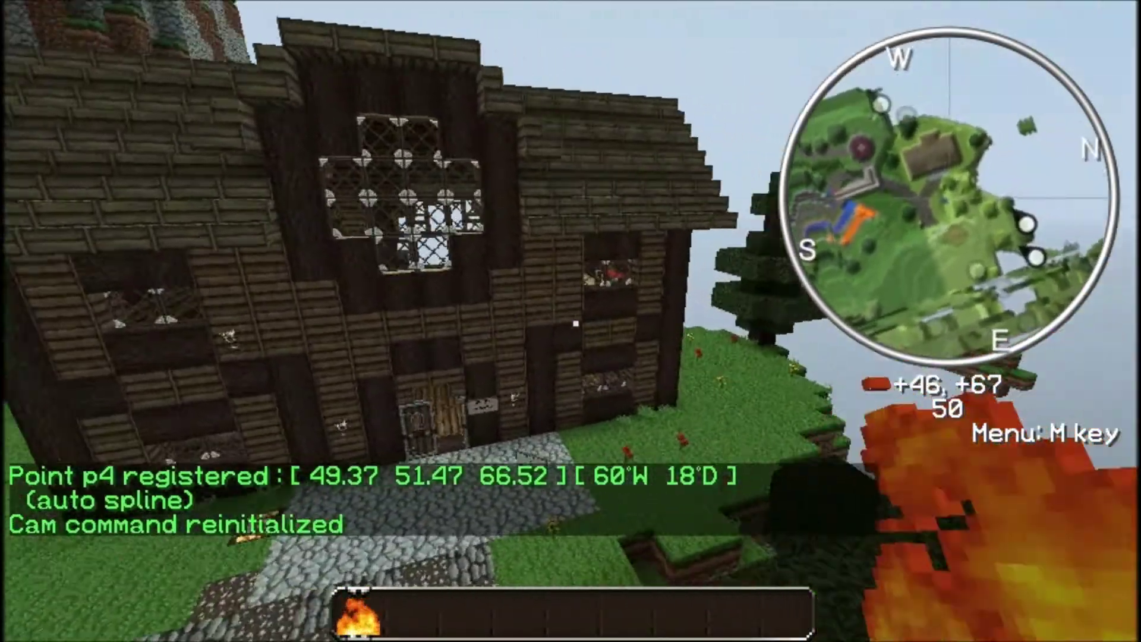
{"action": "key", "text": "s"}
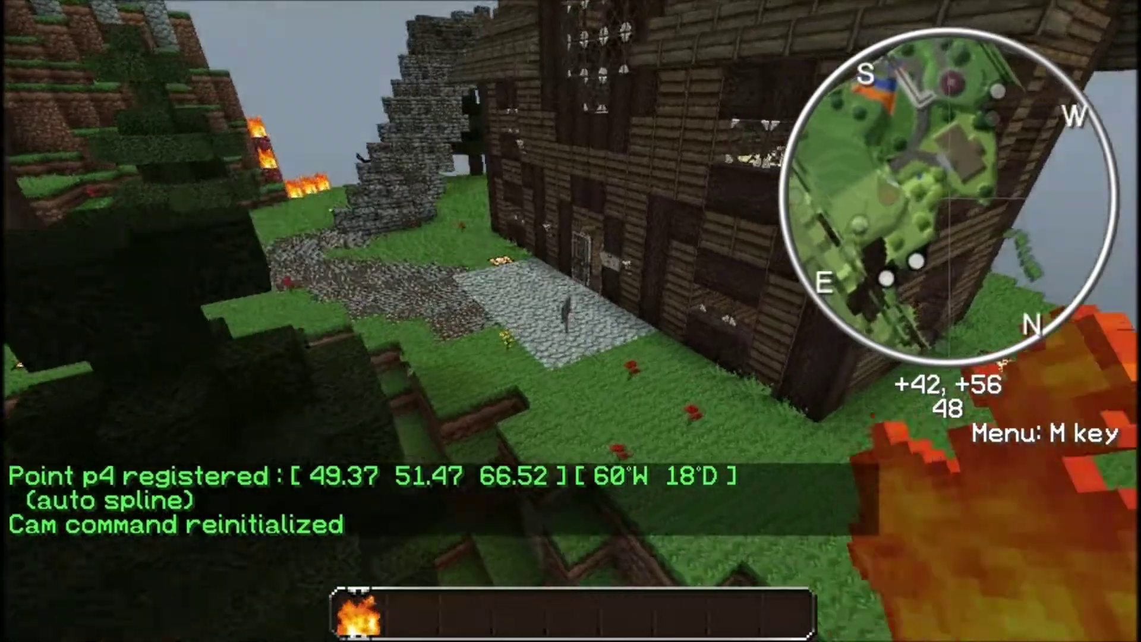
{"action": "key", "text": "w"}
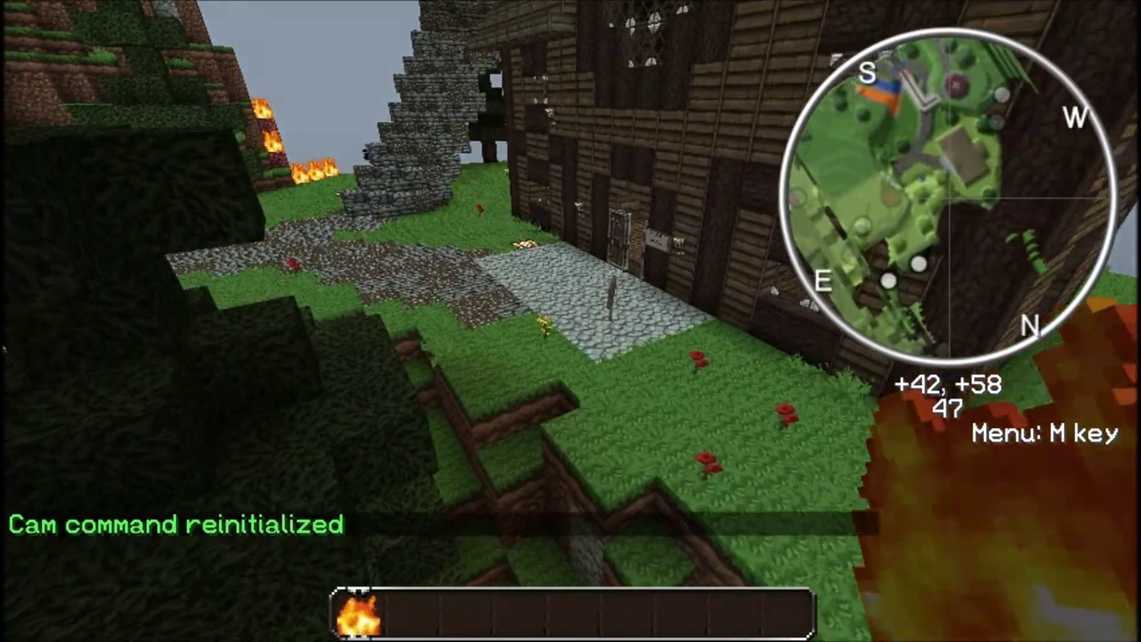
Return to the game from the pause menu and move back down from the house
{"action": "key", "text": "Escape"}
{"action": "key", "text": "Escape"}
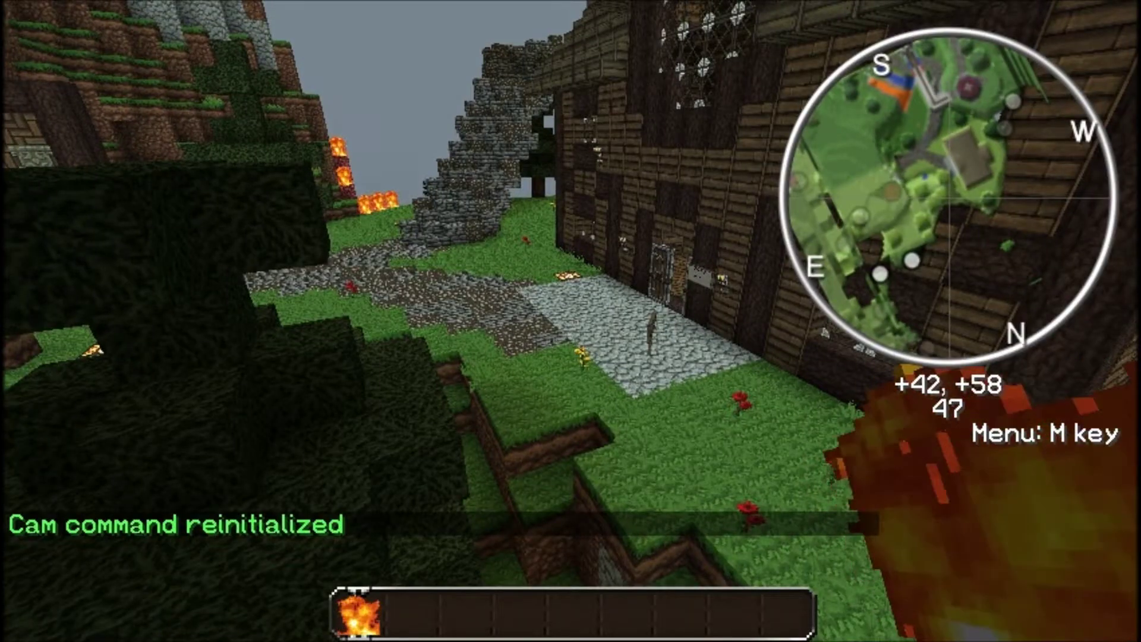
{"action": "key", "text": "Escape"}
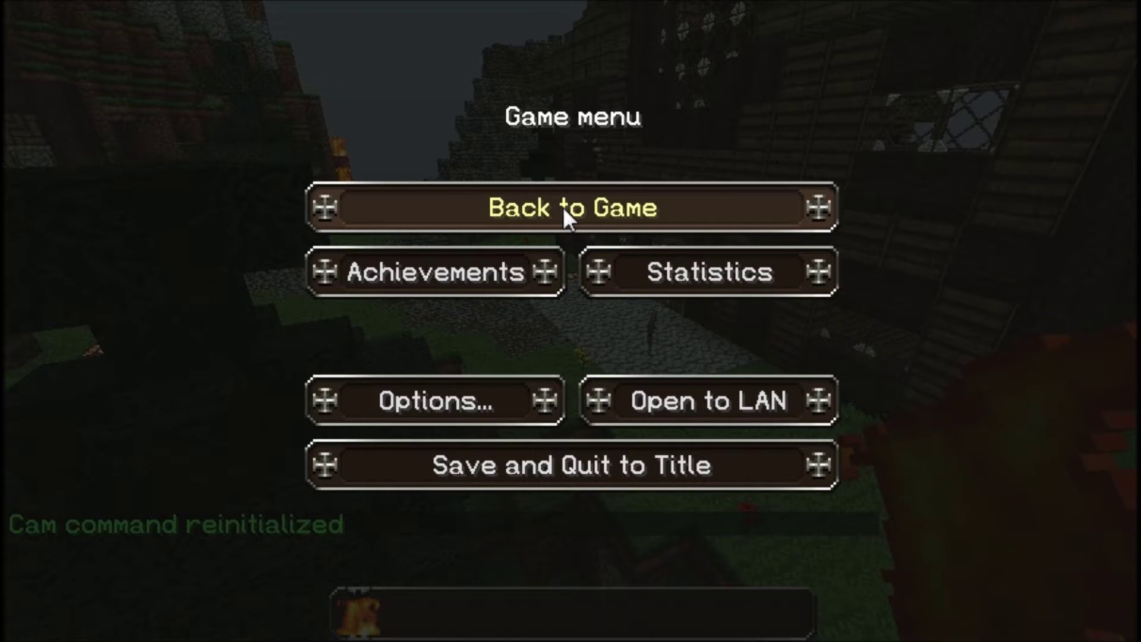
{"action": "left_click", "coordinate": [582, 195]}
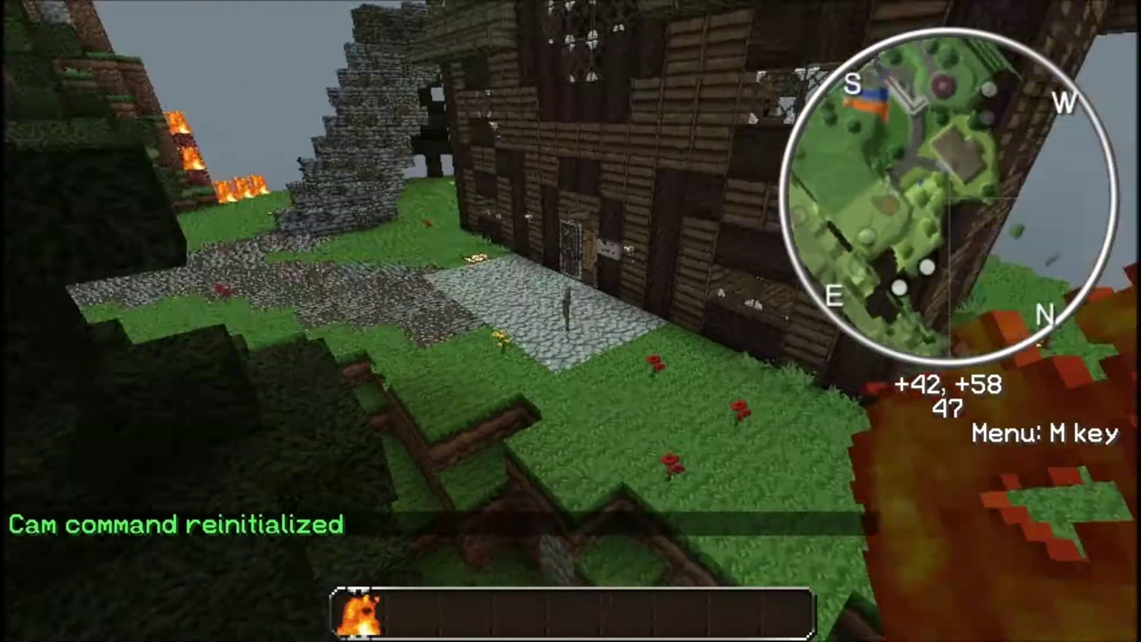
{"action": "key", "text": "s"}
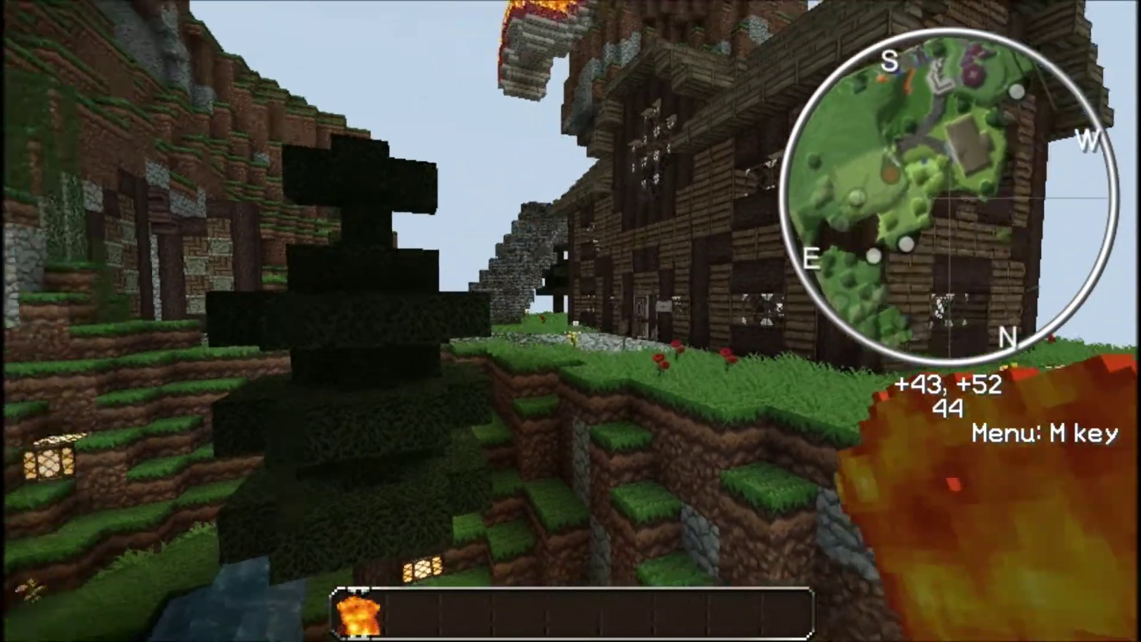
Register camera point p1, fly up toward the house, and register p2 beside it
{"action": "key", "text": "p"}
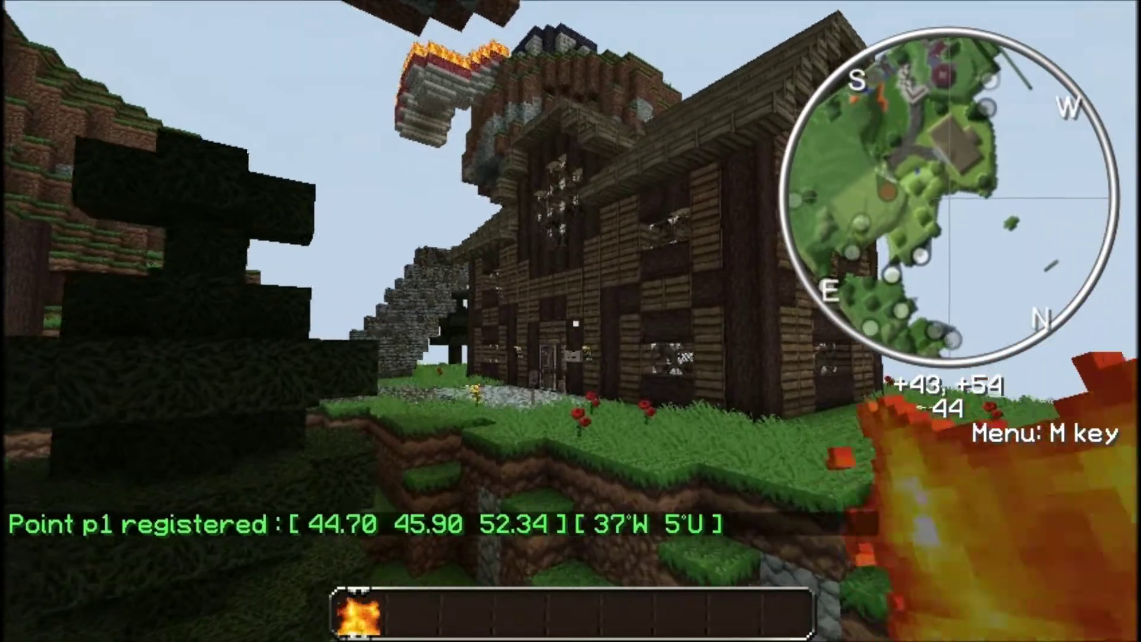
{"action": "key", "text": "w"}
{"action": "key", "text": "space"}
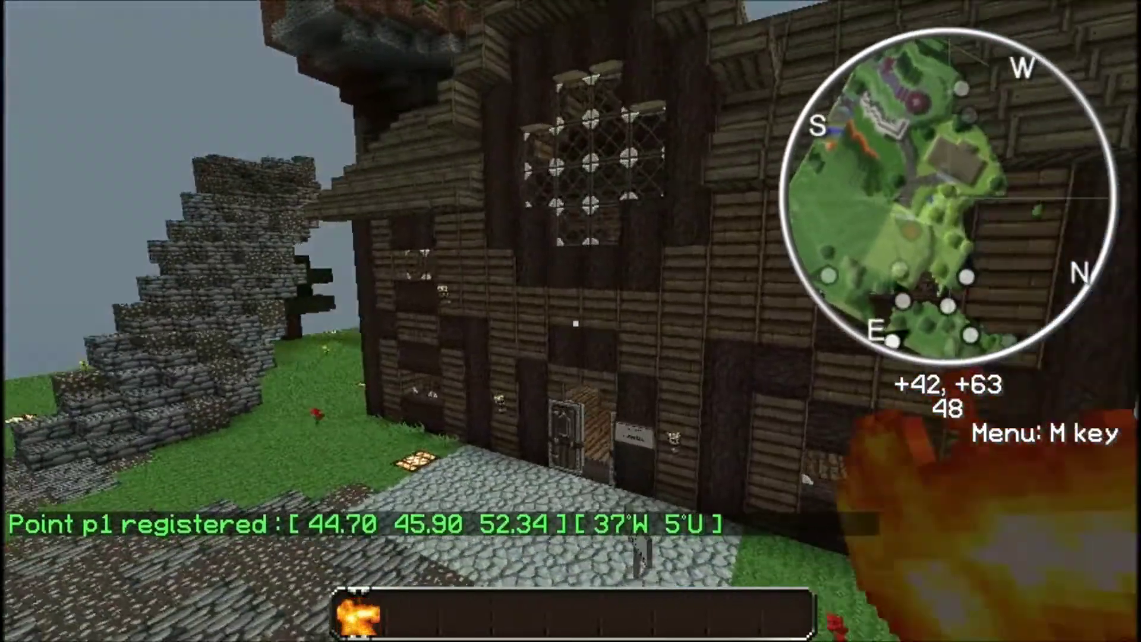
{"action": "key", "text": "p"}
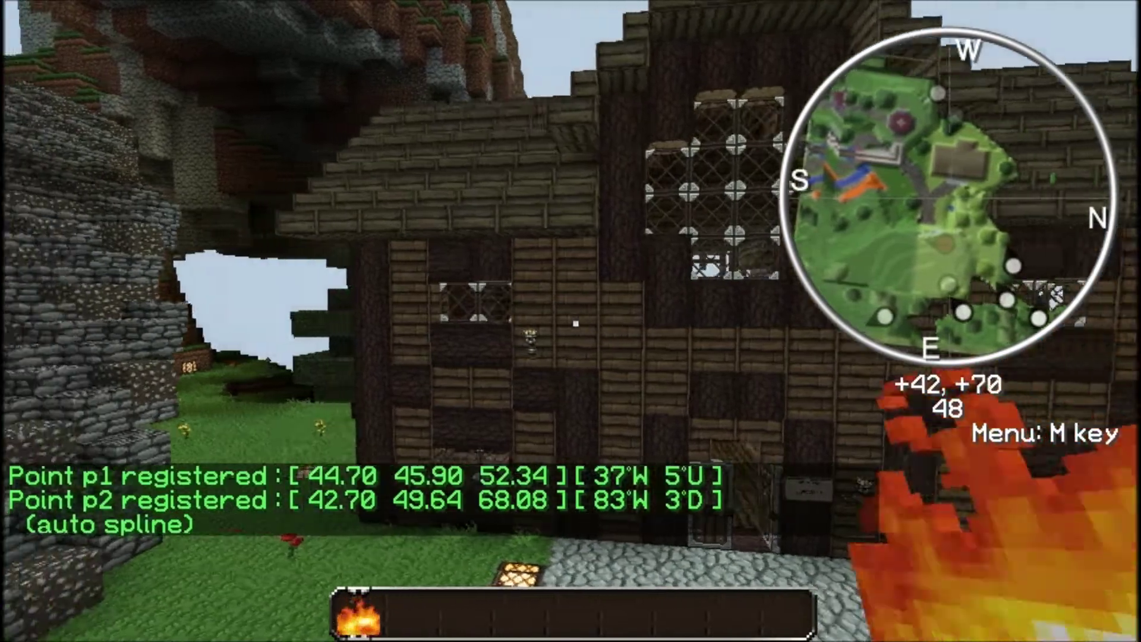
{"action": "key", "text": "a"}
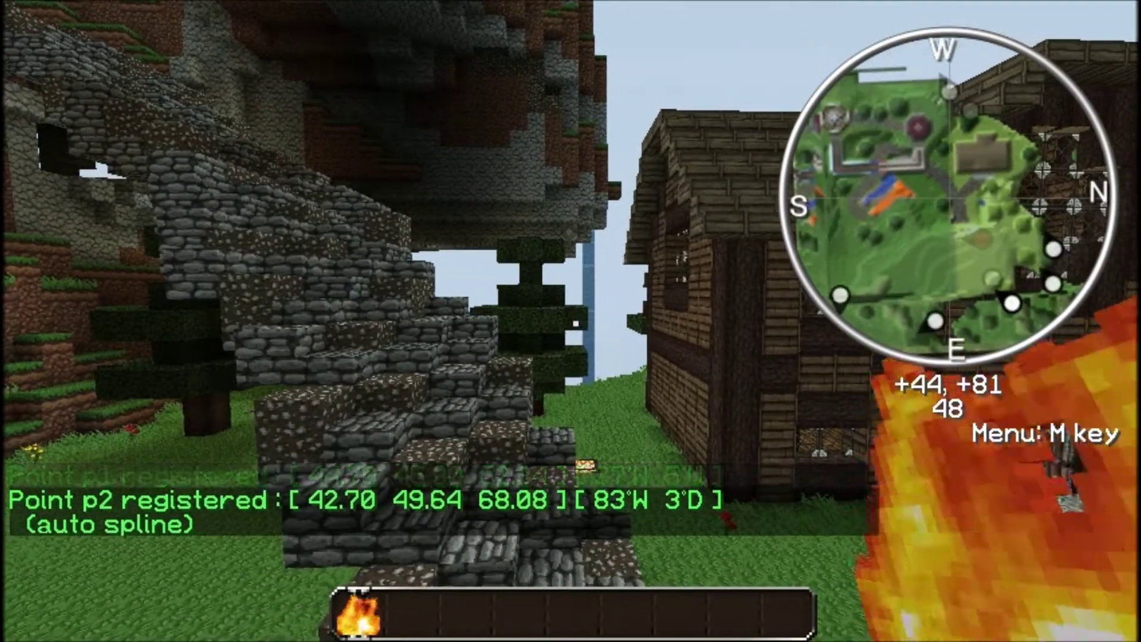
{"action": "key", "text": "slash"}
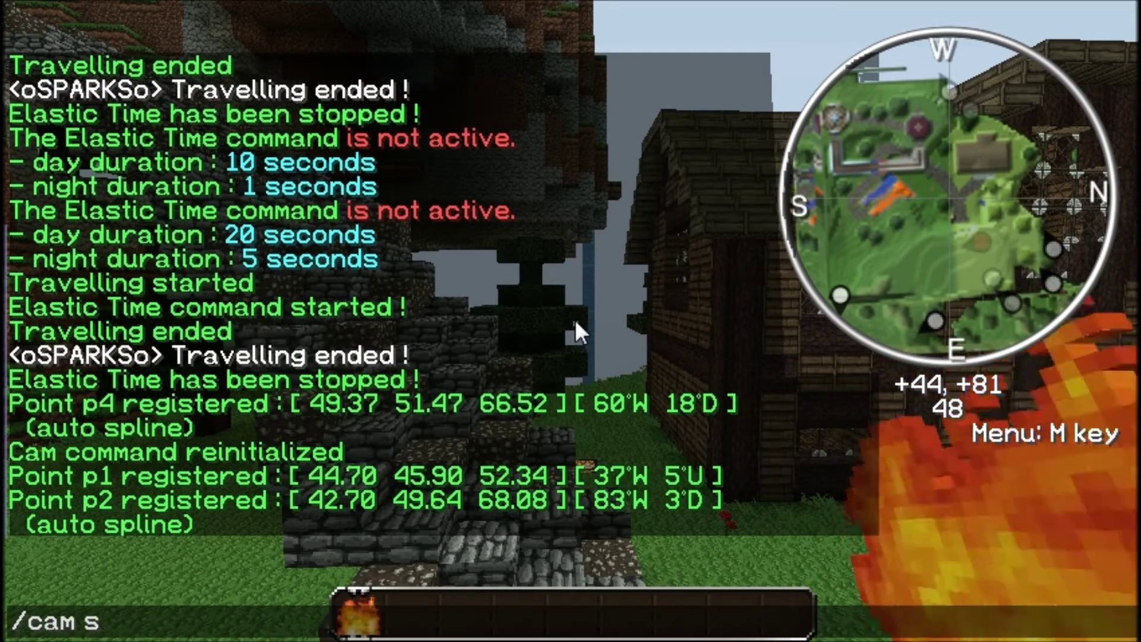
Run /cam start 20s to fly the camera along p1–p2 for 20 seconds
{"action": "type", "text": "cam start 20s"}
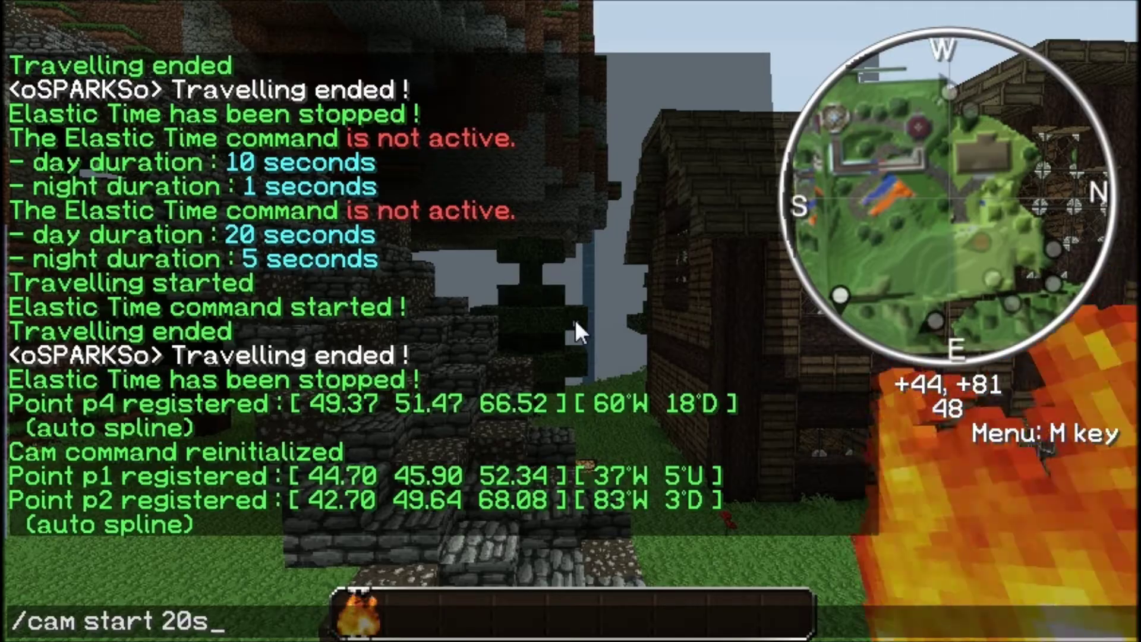
{"action": "key", "text": "Return"}
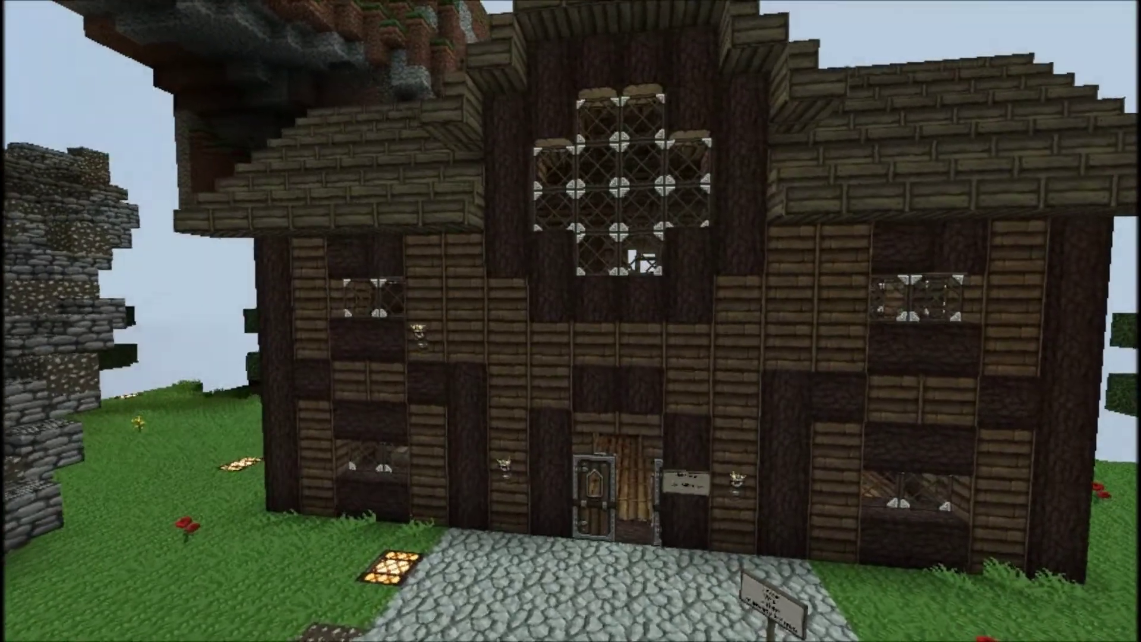
Walk up to the house and close the right-hand front door
{"action": "key", "text": "w"}
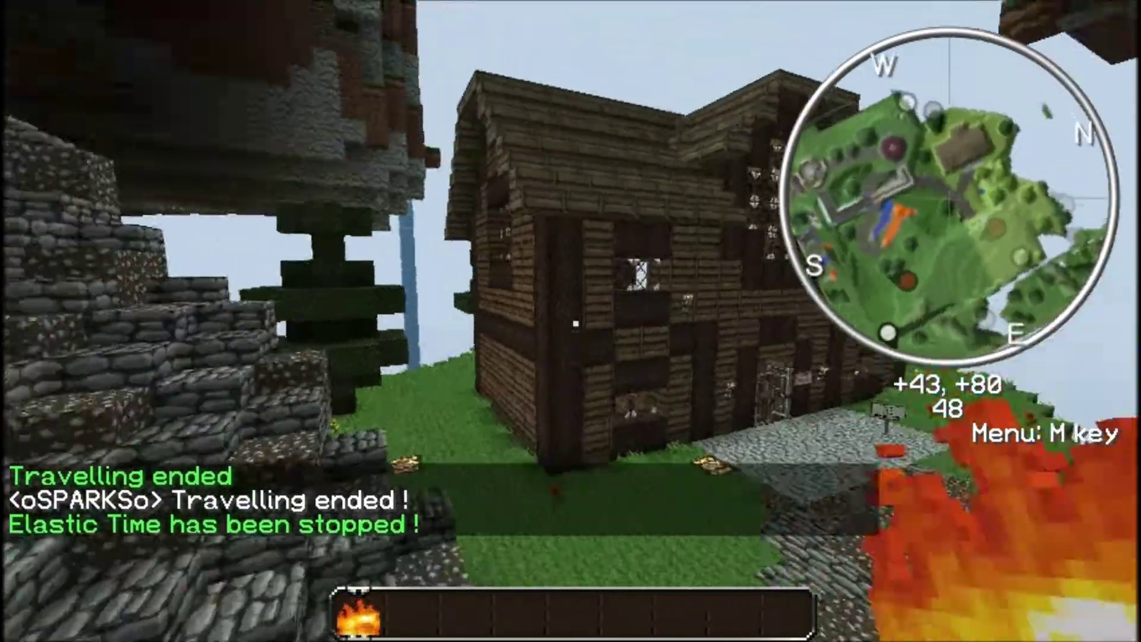
{"action": "key", "text": "w"}
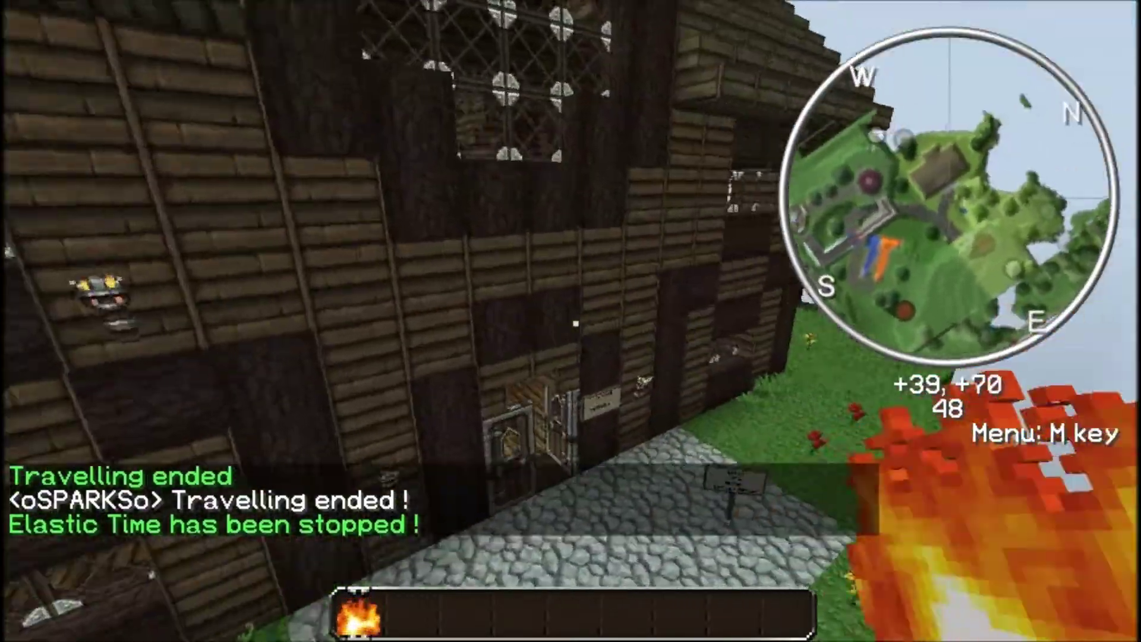
{"action": "key", "text": "w"}
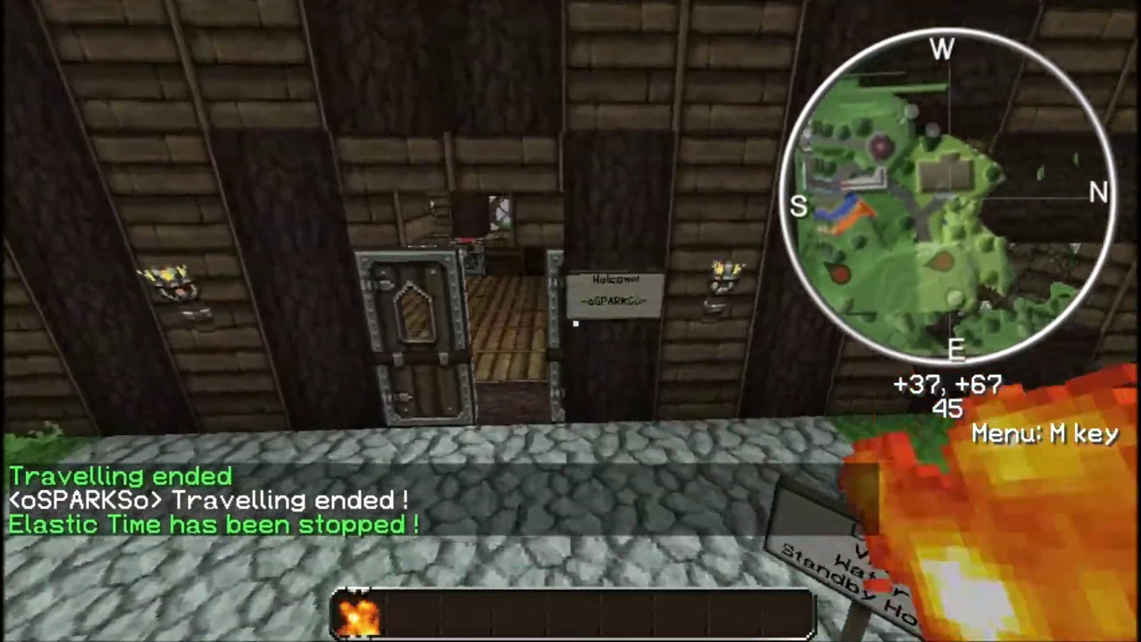
{"action": "right_click", "coordinate": [575, 324]}
{"action": "key", "text": "a"}
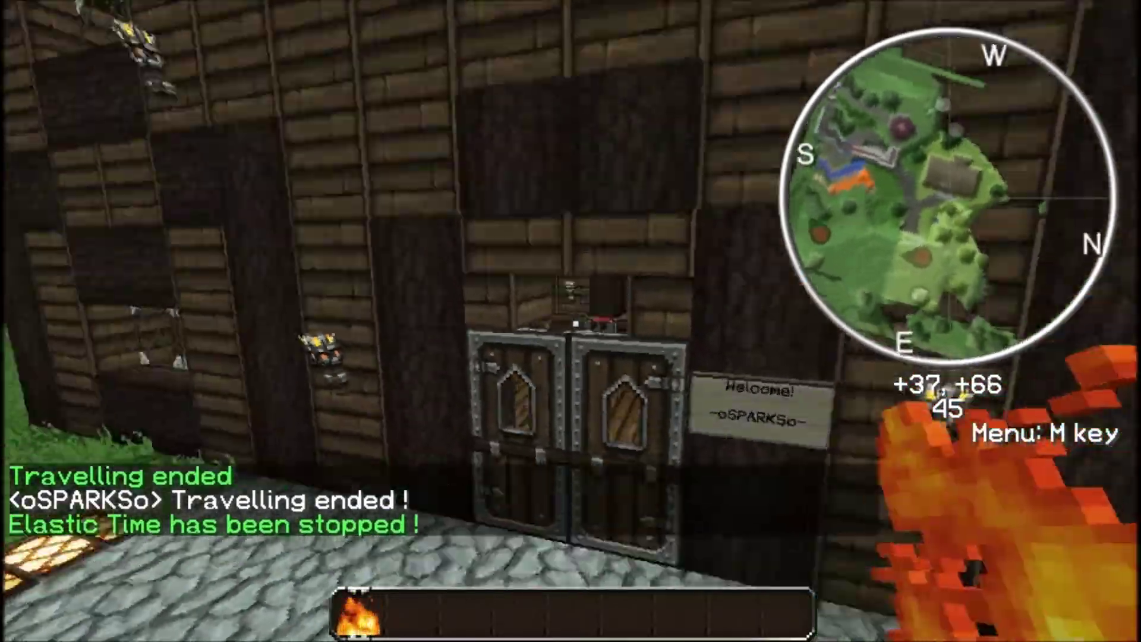
{"action": "key", "text": "s"}
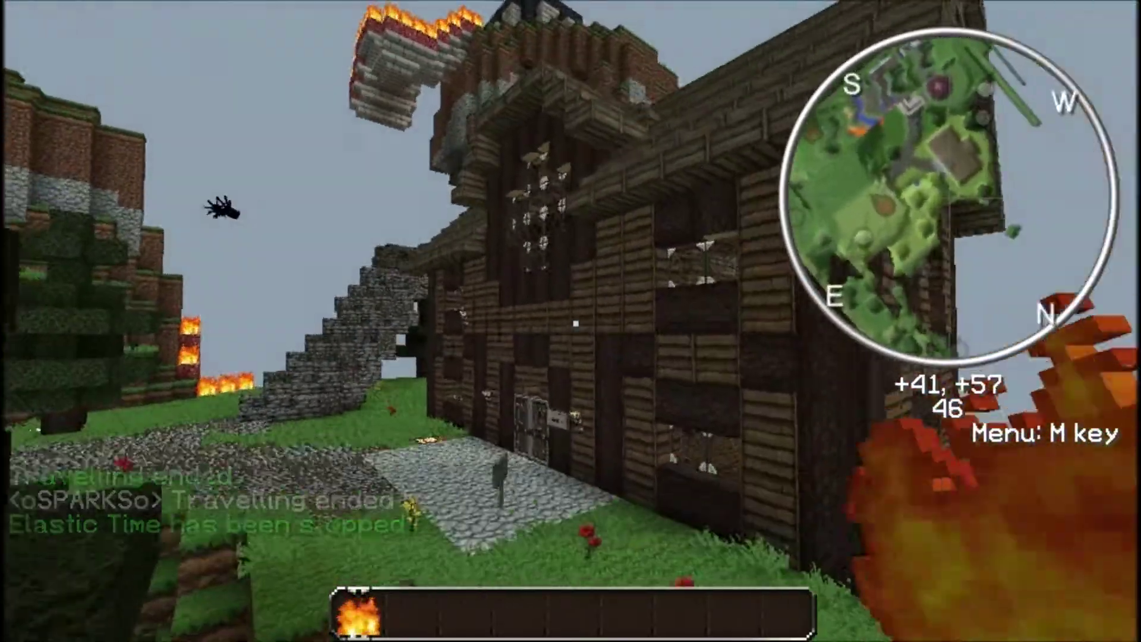
Fly up and around the house corner, turning back toward the house
{"action": "key", "text": "w"}
{"action": "key", "text": "space"}
{"action": "key", "text": "w"}
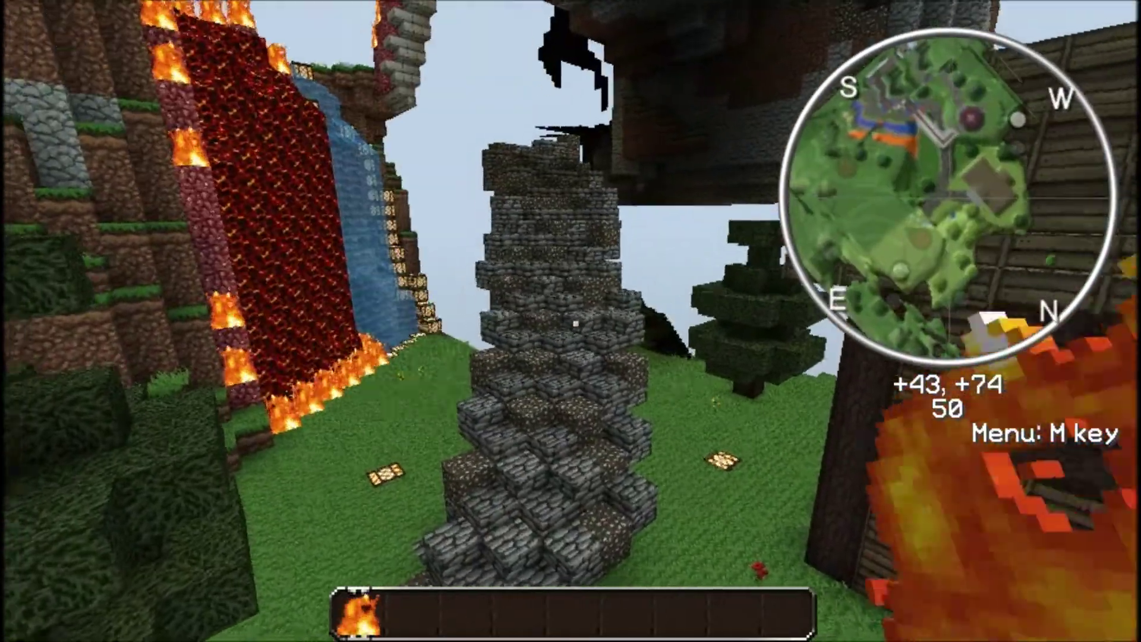
{"action": "key", "text": "w"}
{"action": "key", "text": "d"}
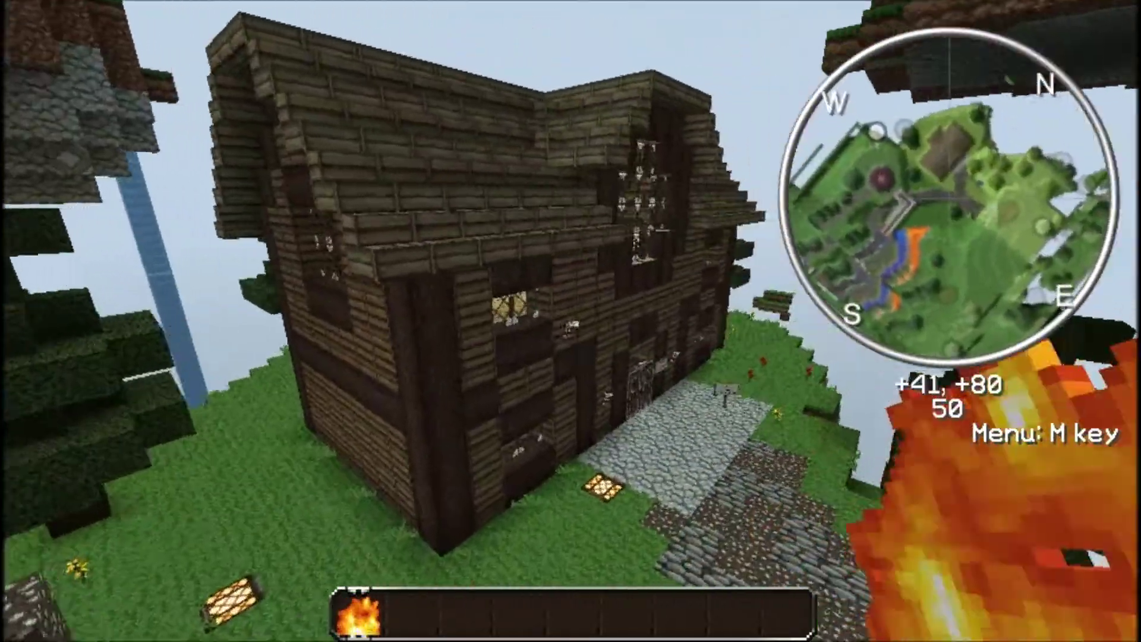
{"action": "key", "text": "w"}
{"action": "key", "text": "d"}
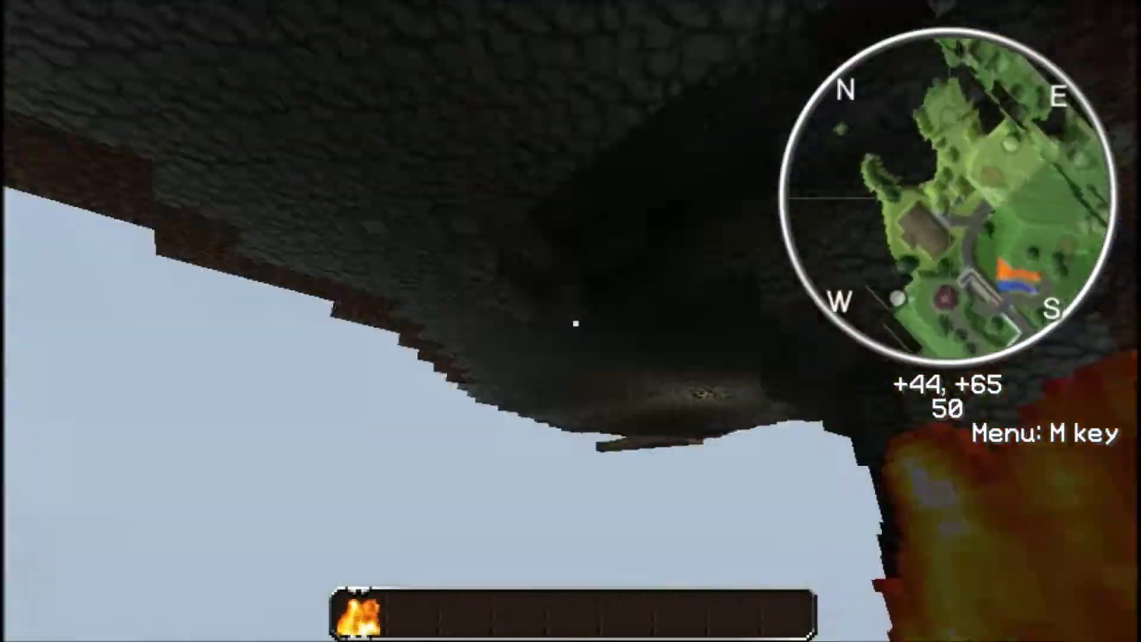
{"action": "key", "text": "w"}
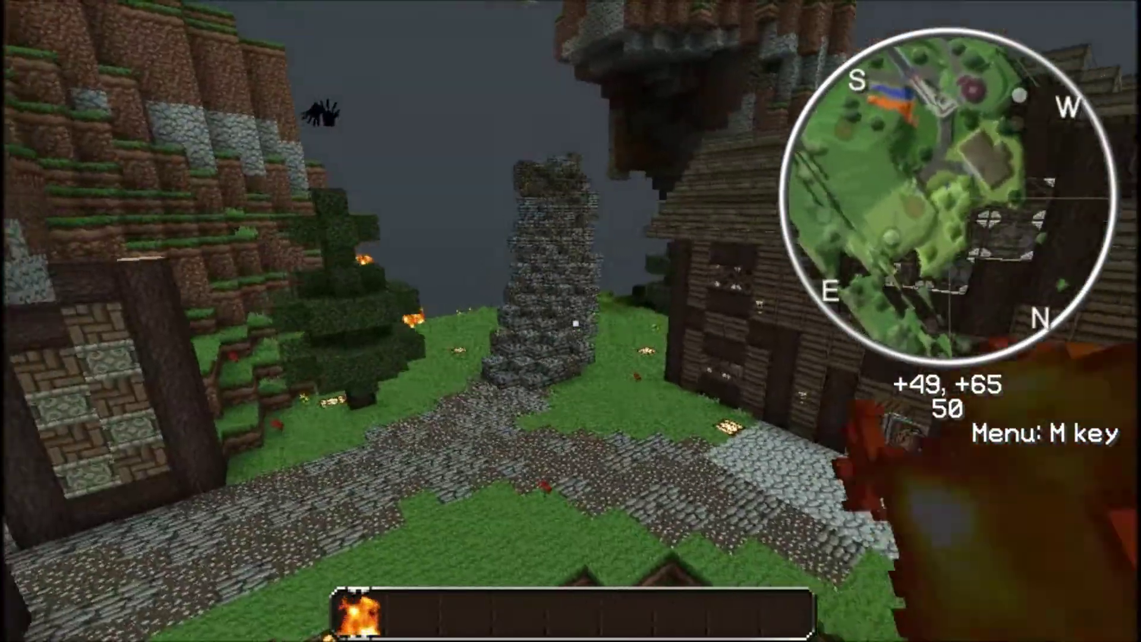
{"action": "key", "text": "slash"}
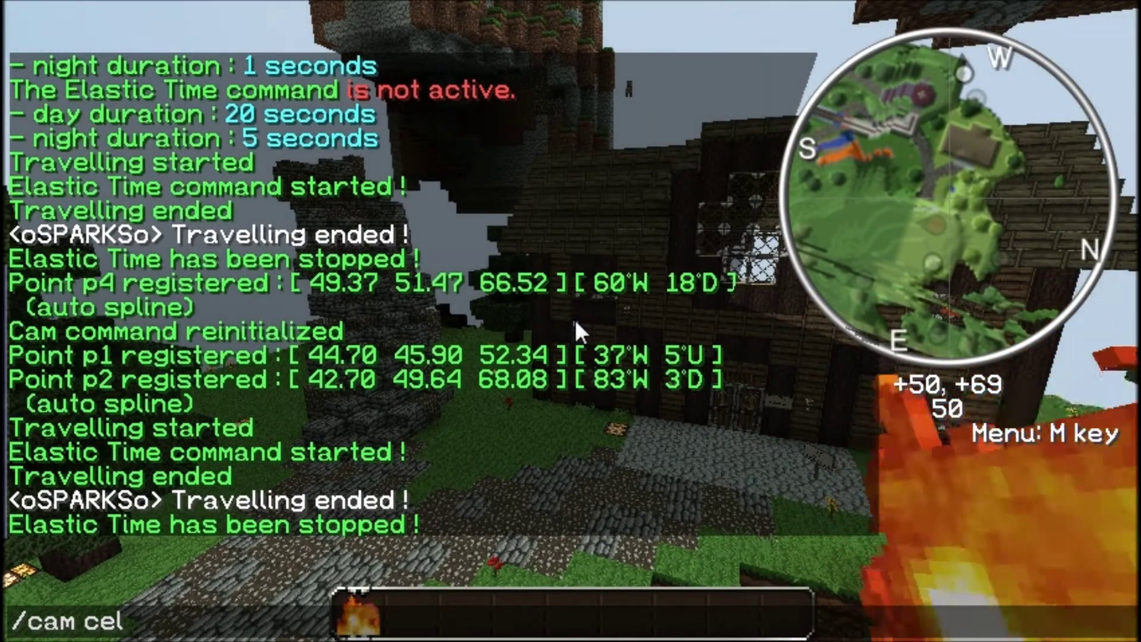
Clear the camera path with /cam clear and move toward the stone pillar
{"action": "type", "text": "cam clear"}
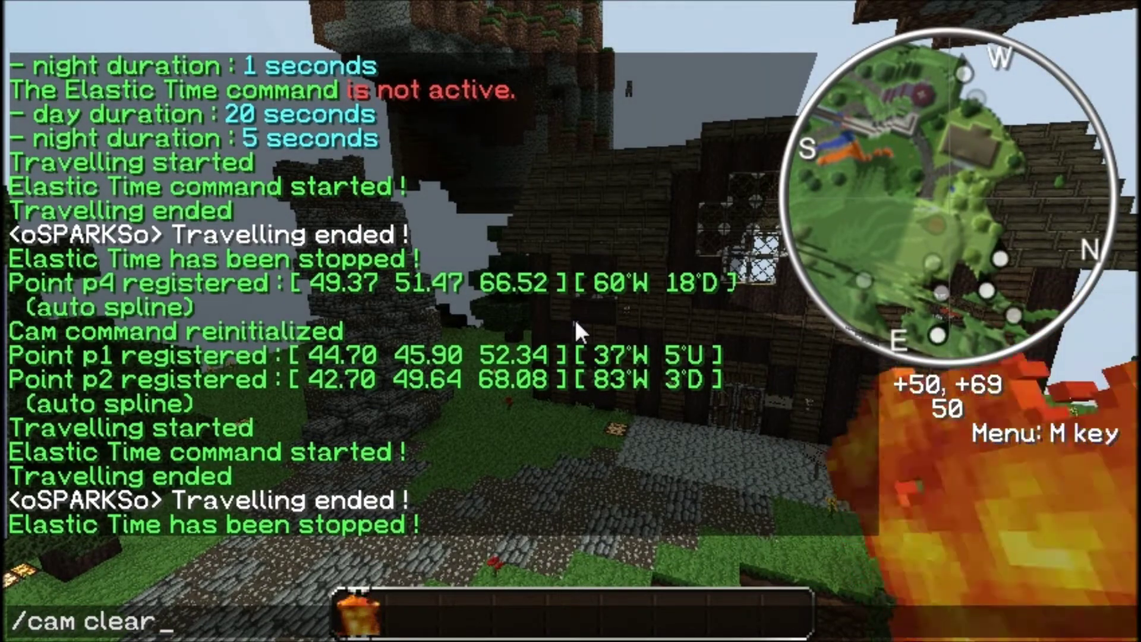
{"action": "key", "text": "Return"}
{"action": "key", "text": "w"}
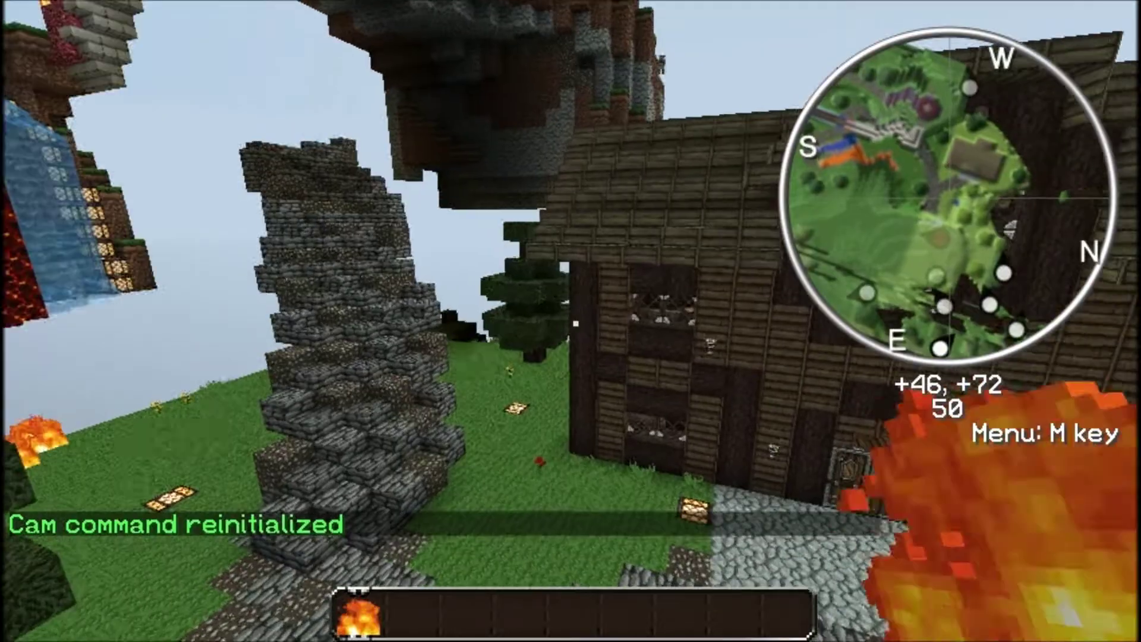
{"action": "key", "text": "w"}
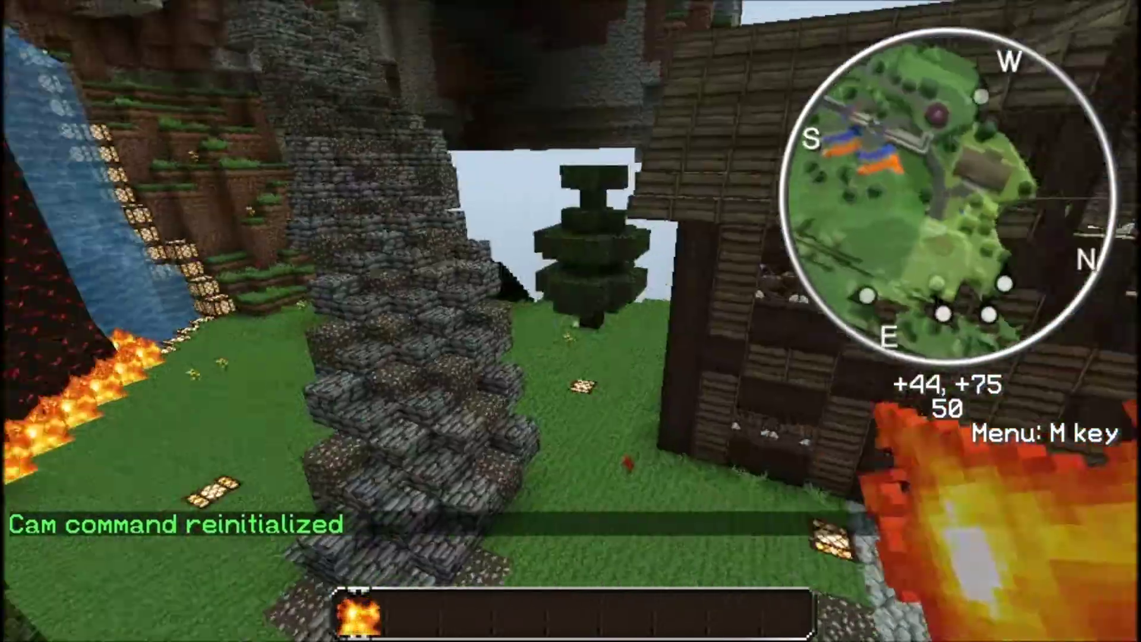
Register camera points p1–p4 while flying up and around the stone pillar
{"action": "key", "text": "p"}
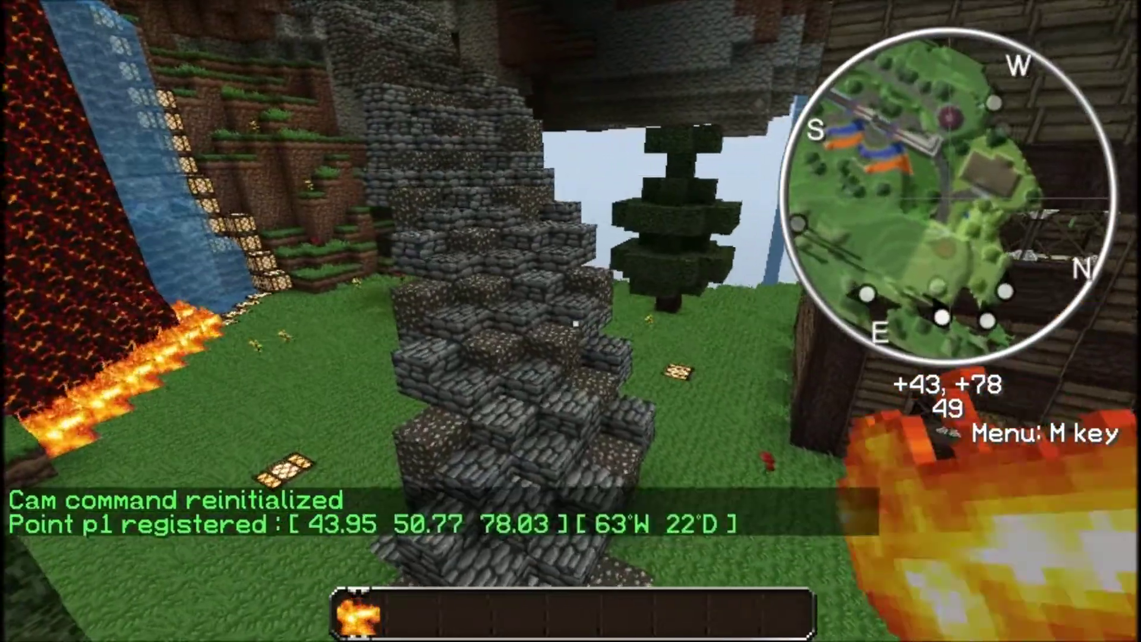
{"action": "key", "text": "w"}
{"action": "key", "text": "space"}
{"action": "key", "text": "d"}
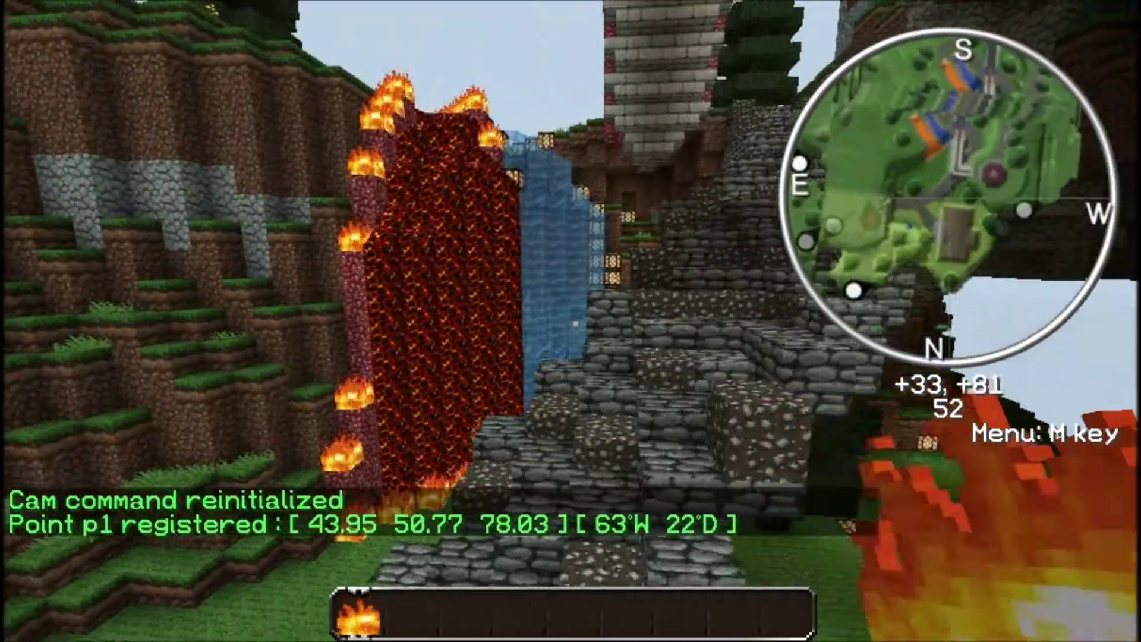
{"action": "key", "text": "p"}
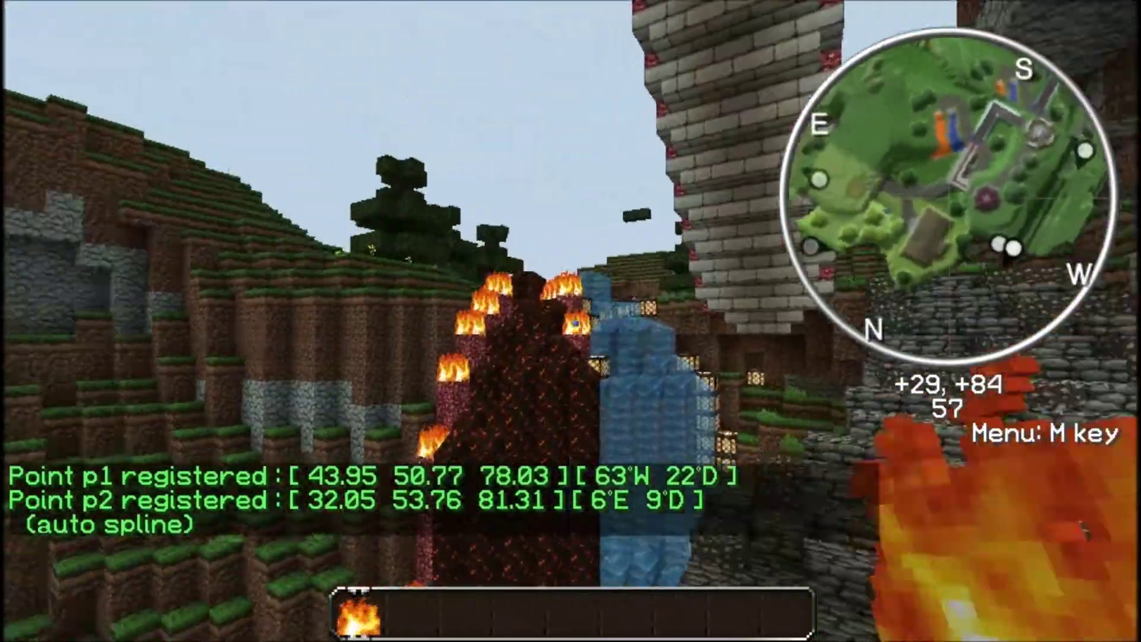
{"action": "key", "text": "p"}
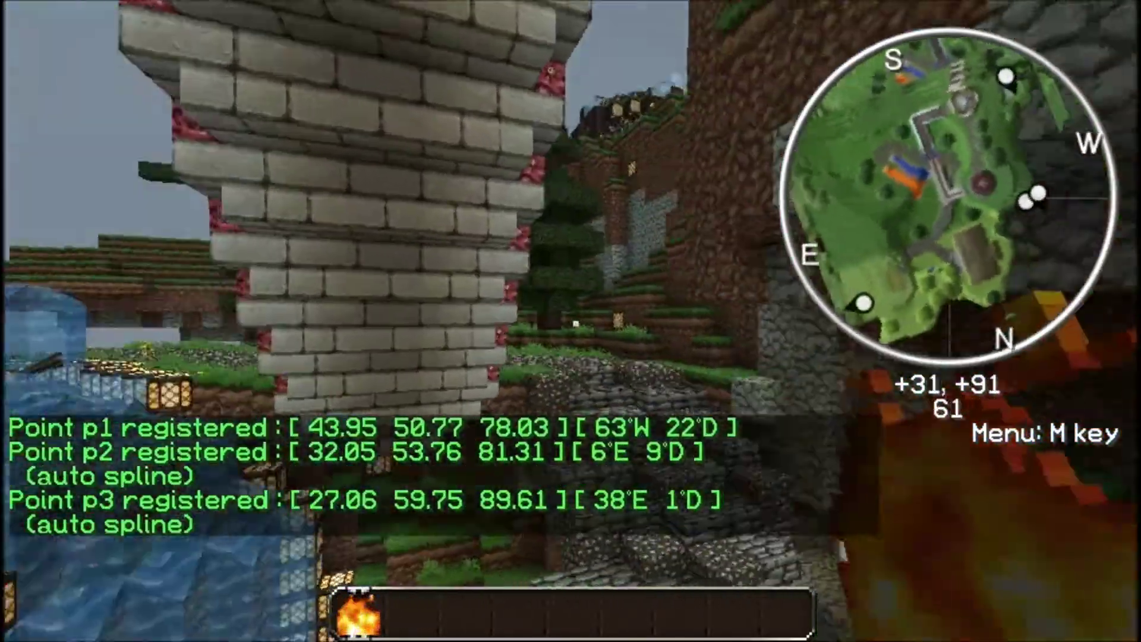
{"action": "key", "text": "w"}
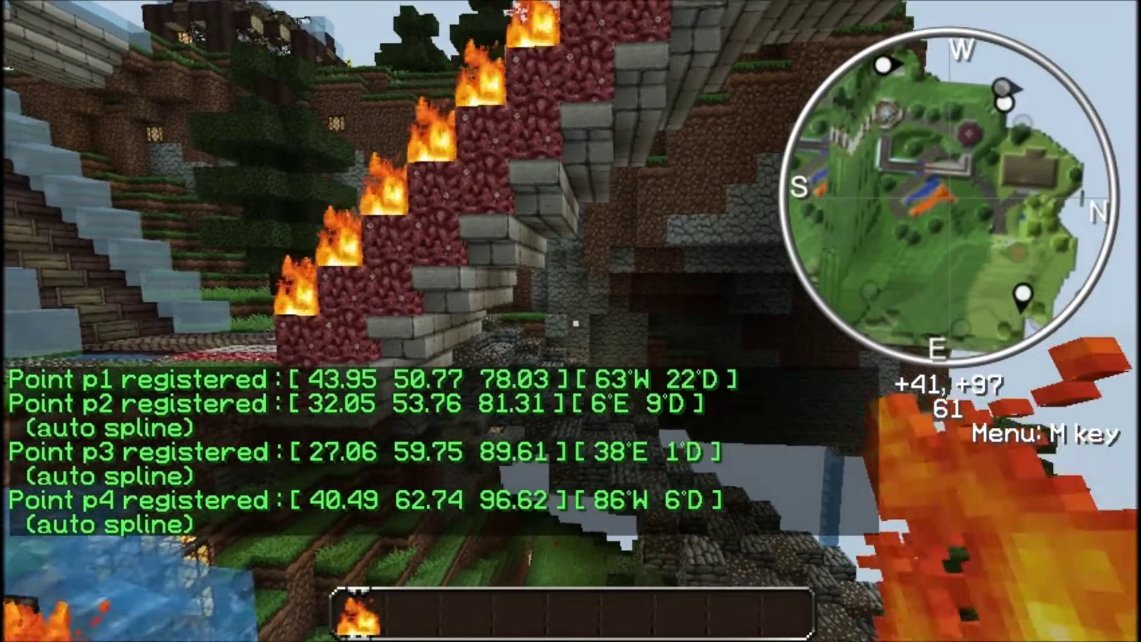
{"action": "key", "text": "slash"}
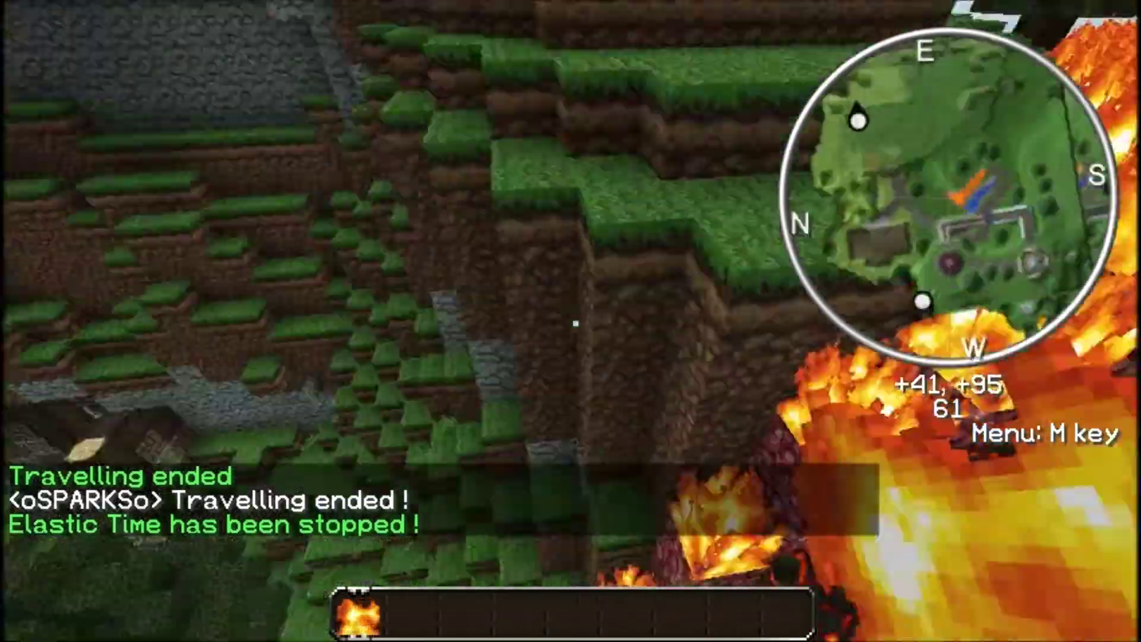
Let the p1–p4 camera flight finish at 'Travelling ended', then turn the view
{"action": "key", "text": "shift"}
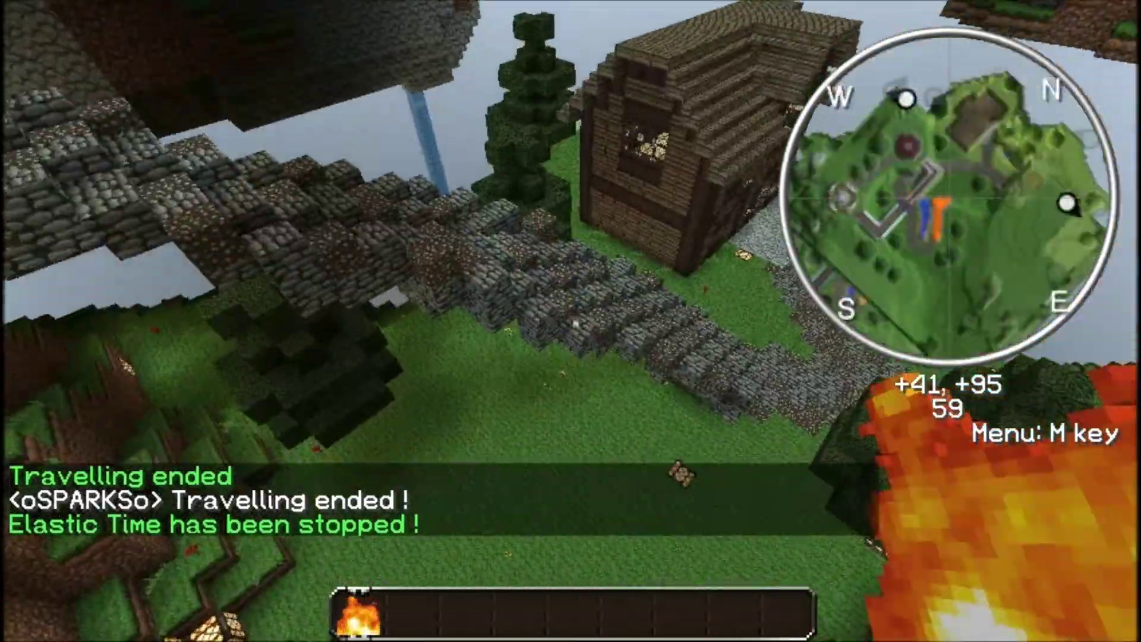
Fly down from the lava wall past the falls to beside the wooden house
{"action": "key", "text": "w"}
{"action": "key", "text": "w"}
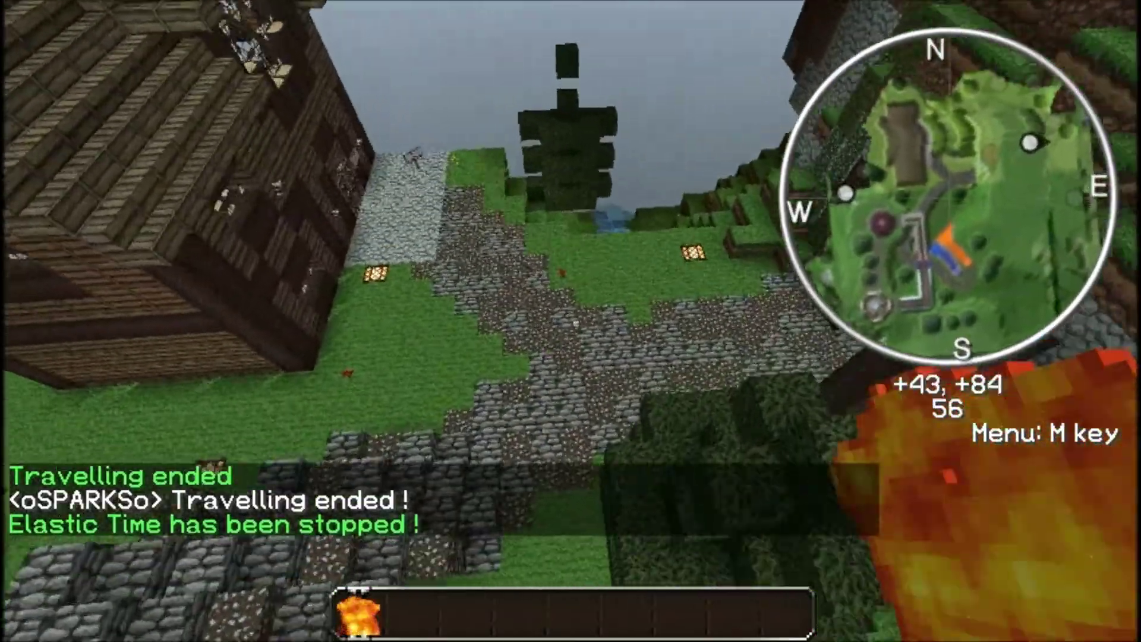
{"action": "key", "text": "shift"}
{"action": "key", "text": "w"}
{"action": "key", "text": "shift"}
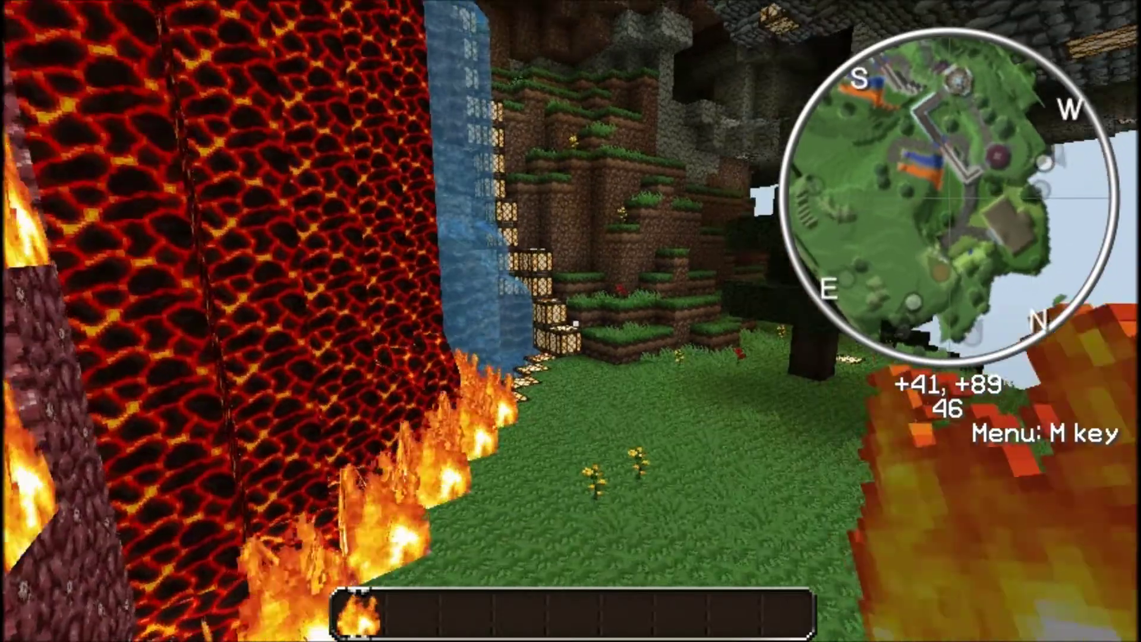
{"action": "key", "text": "w"}
{"action": "key", "text": "w"}
{"action": "key", "text": "space"}
{"action": "key", "text": "s"}
{"action": "key", "text": "w"}
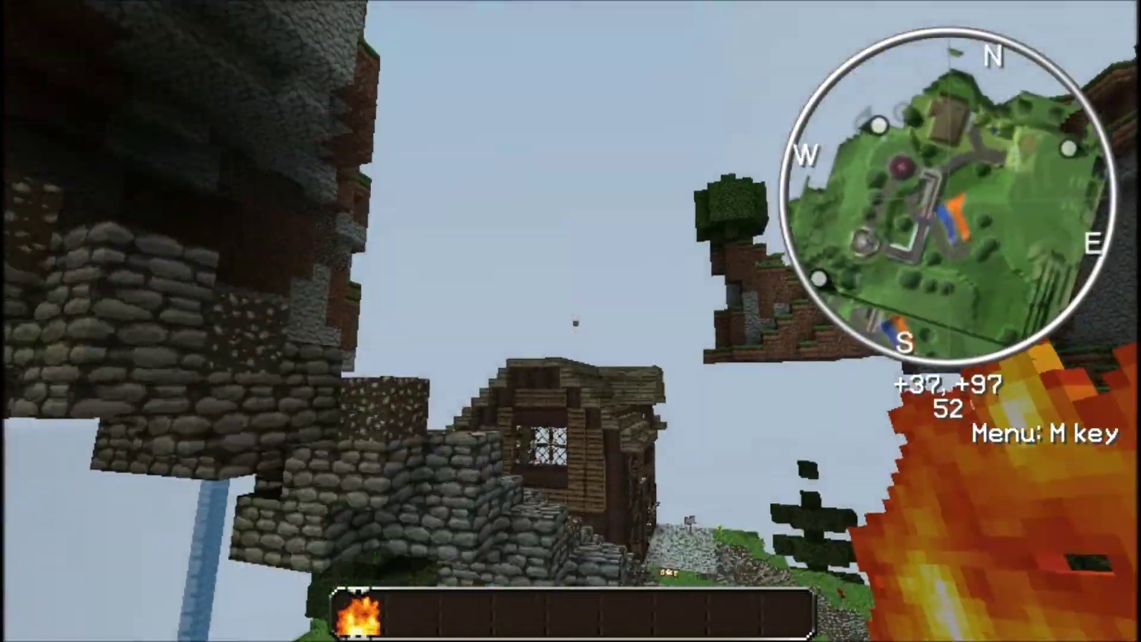
{"action": "key", "text": "w"}
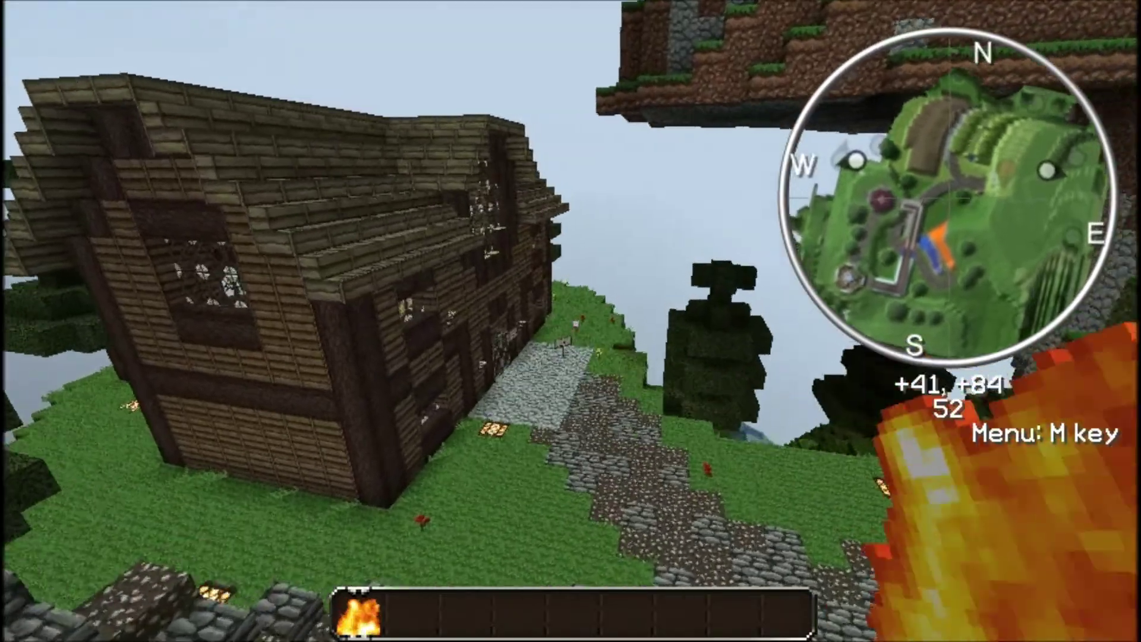
{"action": "key", "text": "w"}
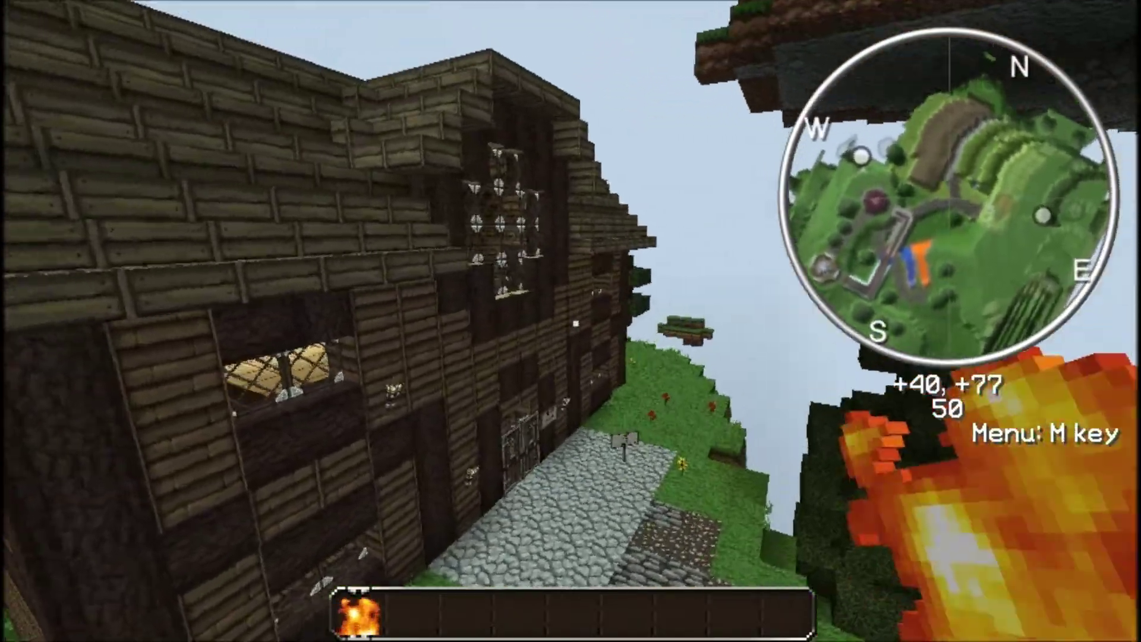
{"action": "key", "text": "w"}
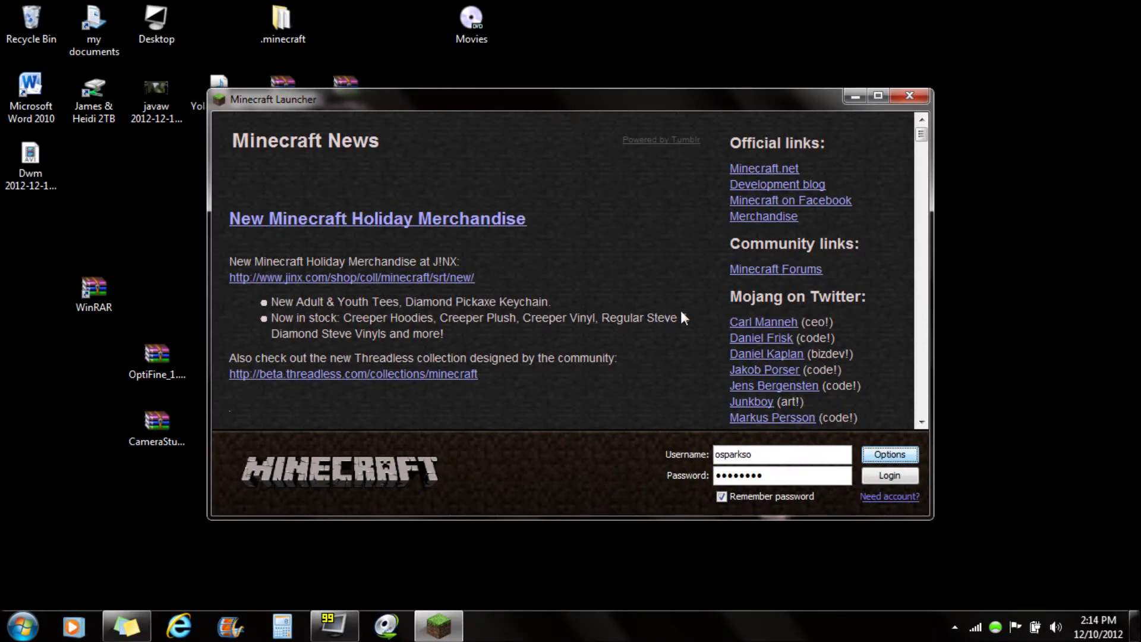
Check the launcher options, then select the OptiFine archive on the desktop
{"action": "left_click", "coordinate": [867, 456]}
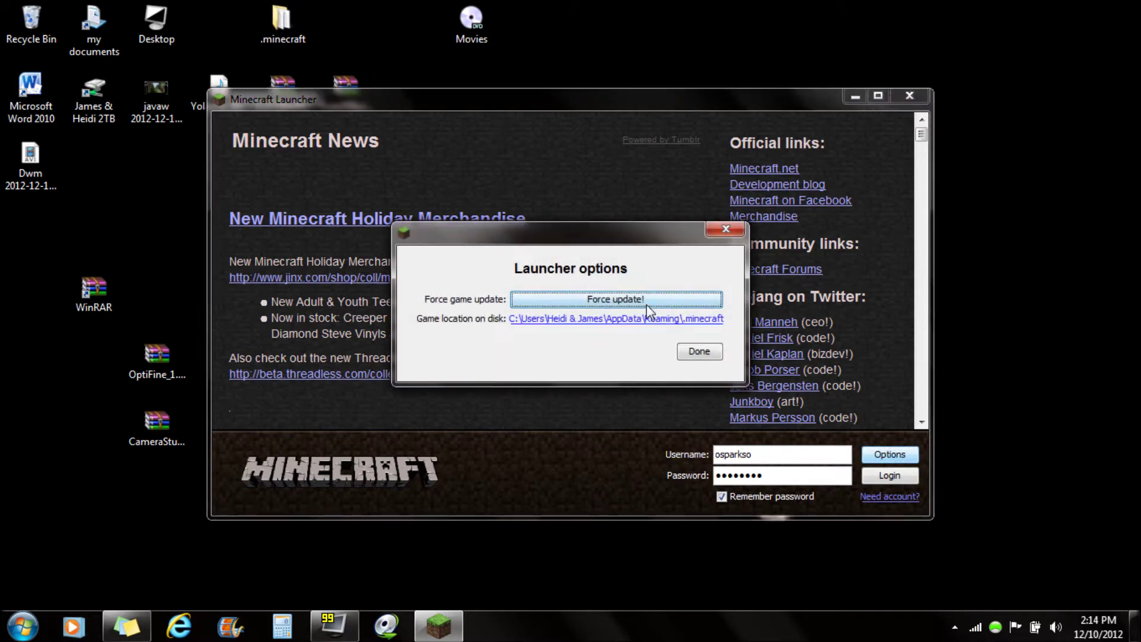
{"action": "left_click", "coordinate": [701, 357]}
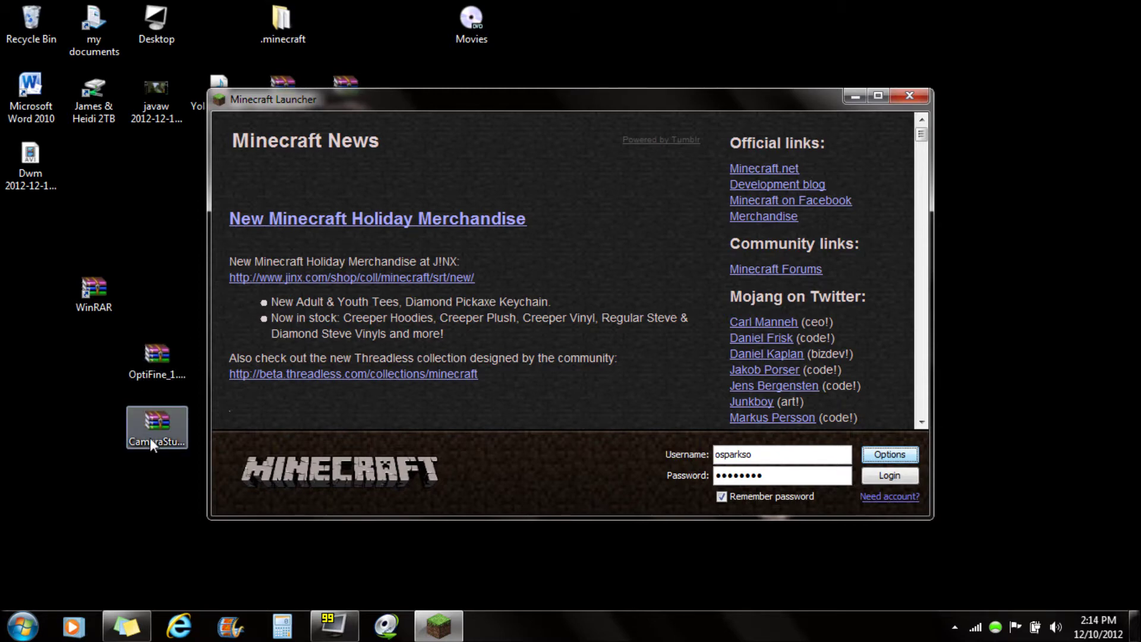
{"action": "left_click", "coordinate": [156, 369]}
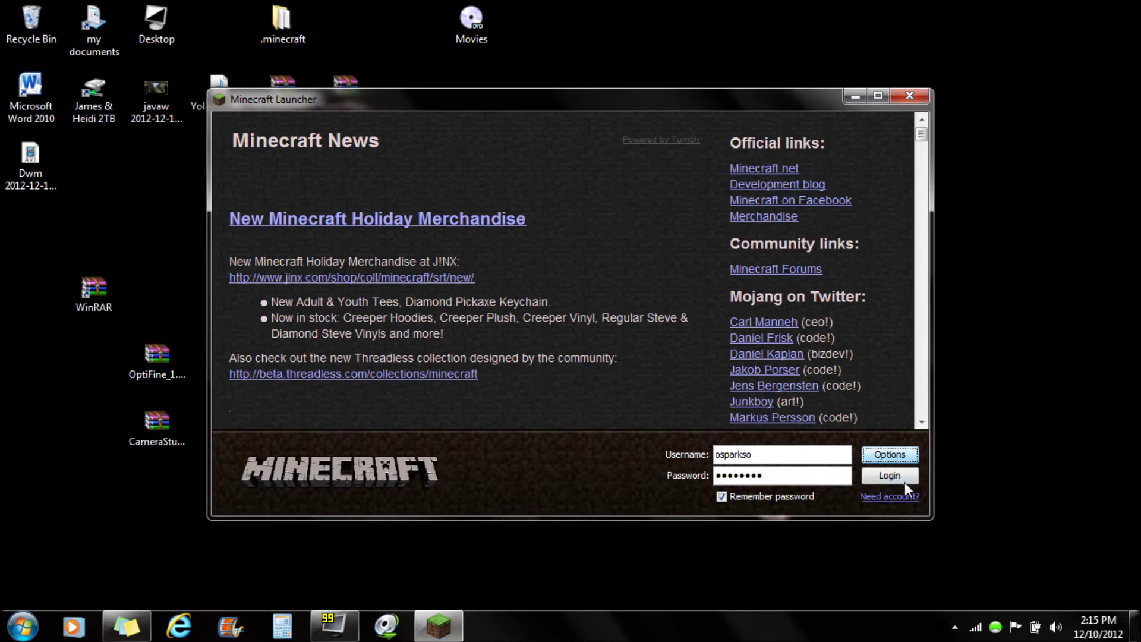
Review the launcher options again, then close the Minecraft Launcher
{"action": "left_click", "coordinate": [890, 454]}
{"action": "left_click", "coordinate": [694, 350]}
{"action": "left_click_drag", "start_coordinate": [780, 104], "coordinate": [800, 80]}
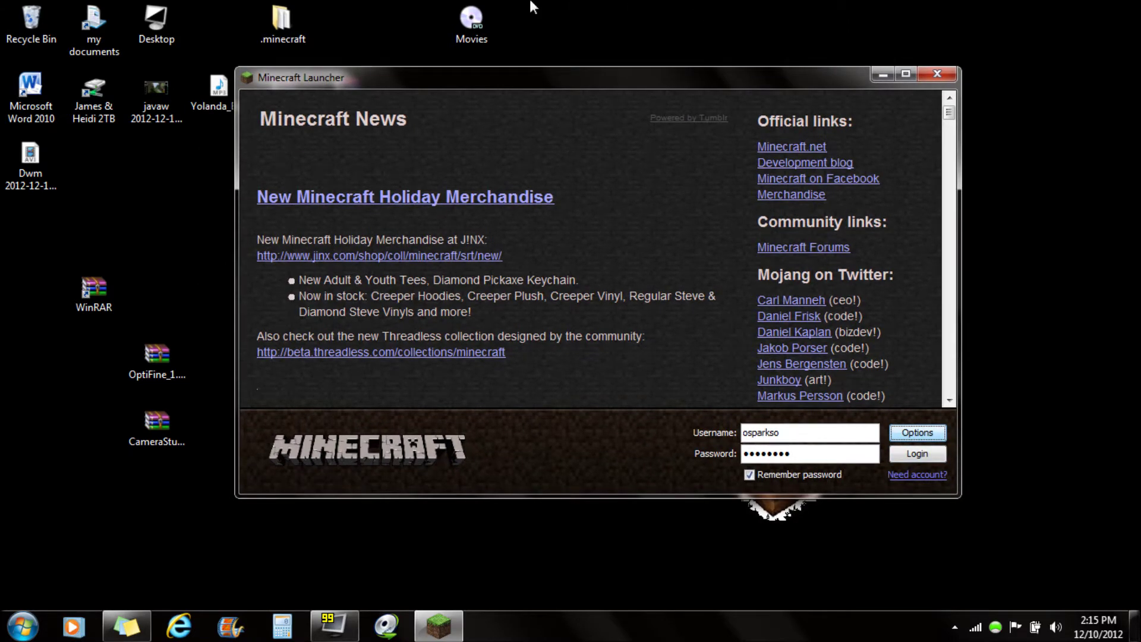
{"action": "left_click", "coordinate": [937, 74]}
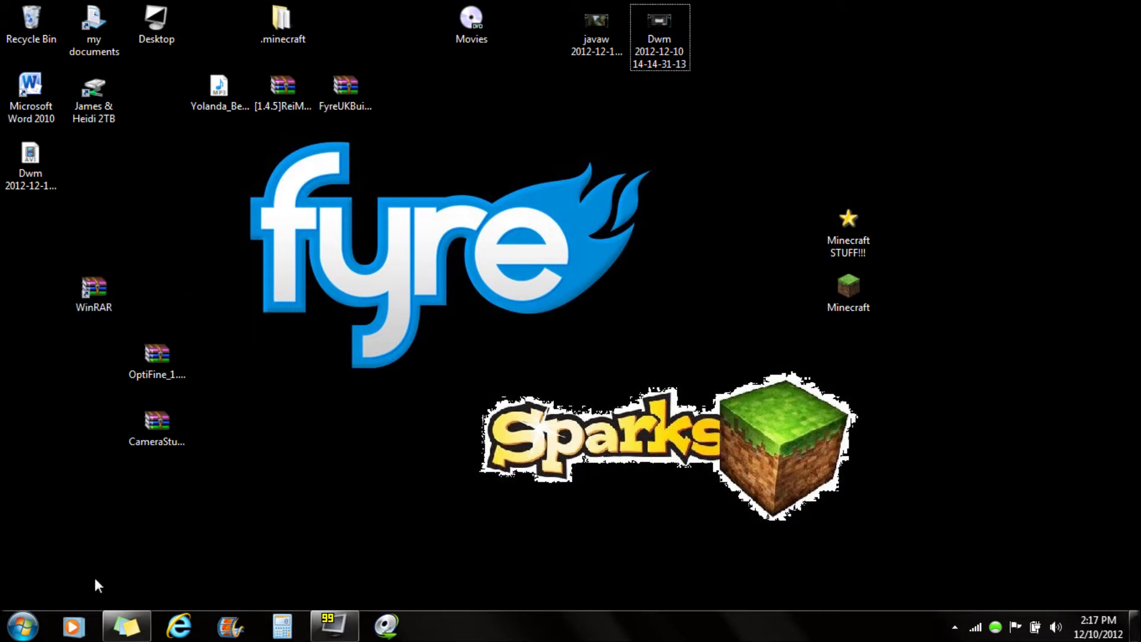
Go to %appdata%\.minecraft\bin and bring up the context menu for minecraft.jar
{"action": "left_click", "coordinate": [22, 625]}
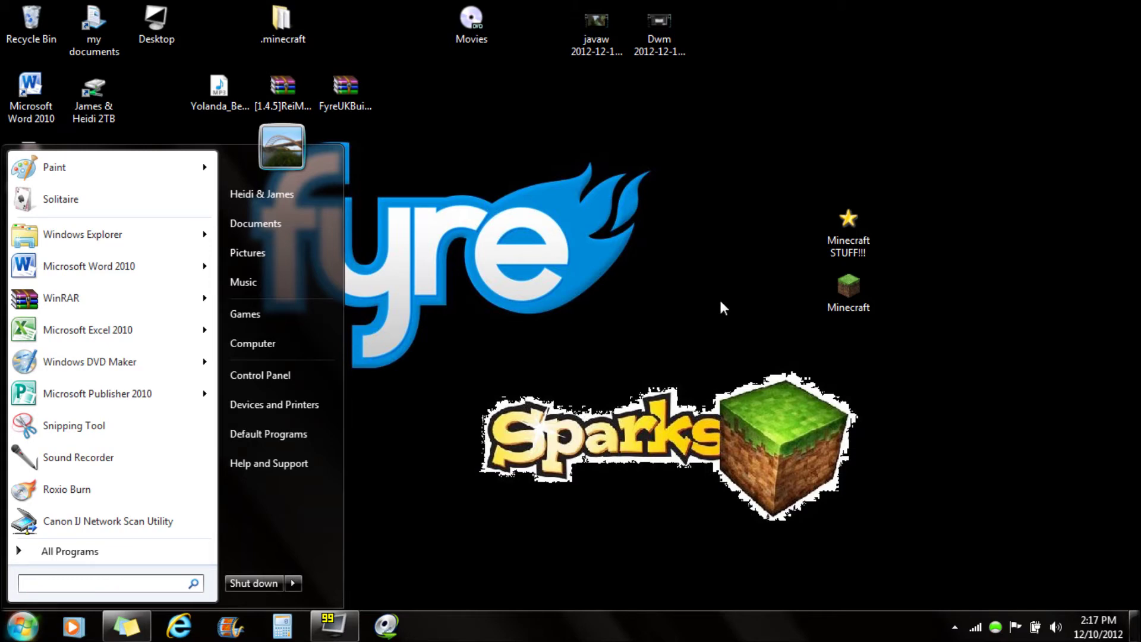
{"action": "type", "text": "%appdata"}
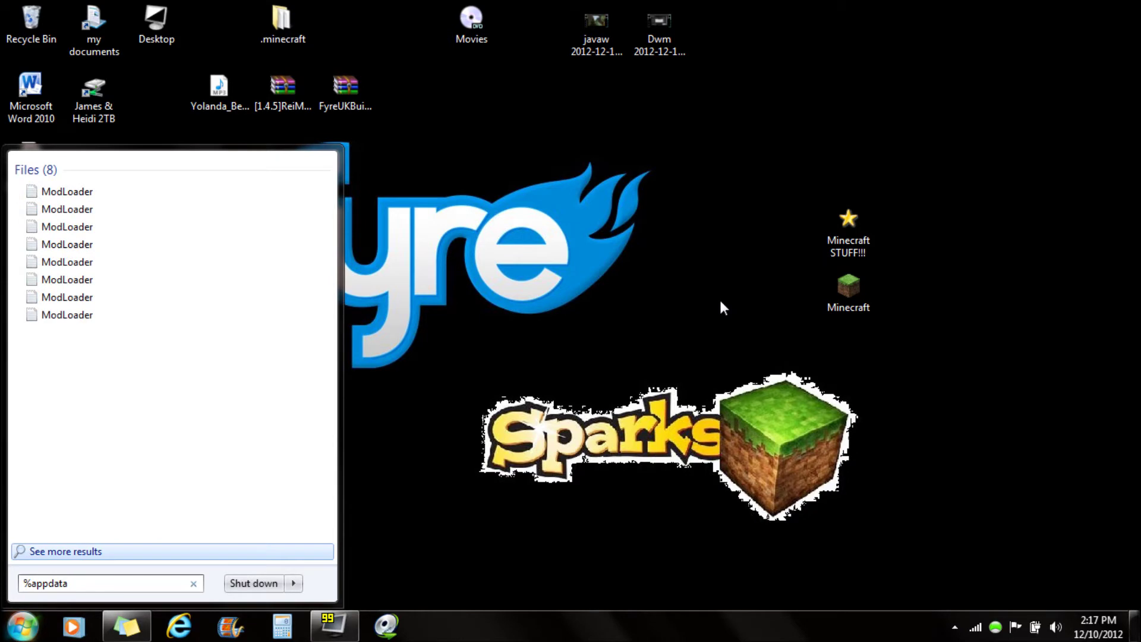
{"action": "type", "text": "%"}
{"action": "key", "text": "Return"}
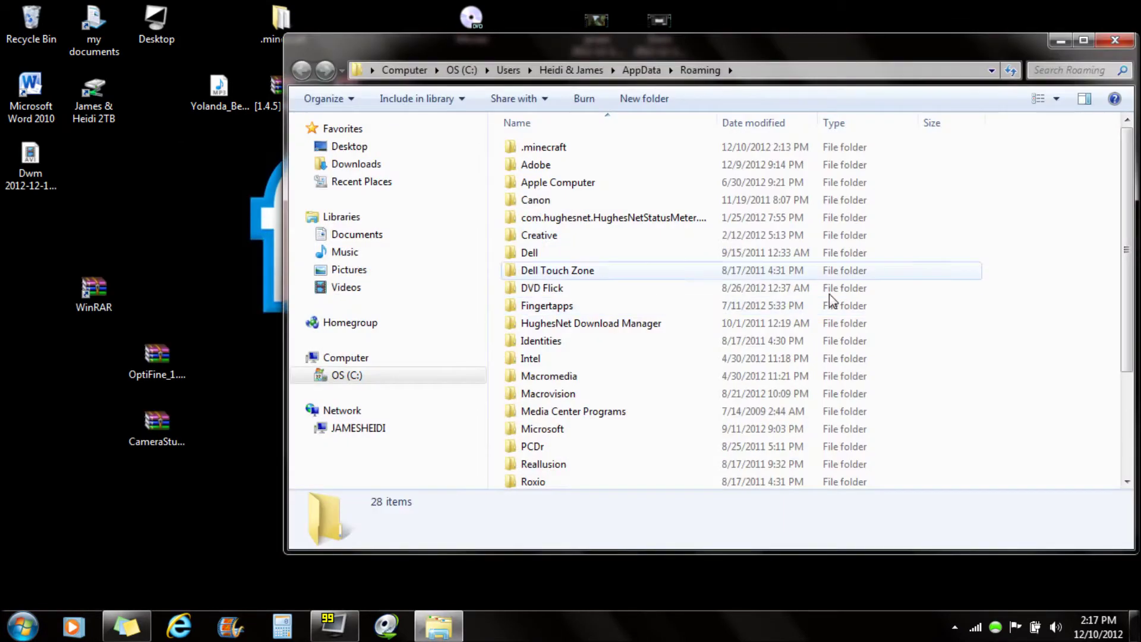
{"action": "left_click_drag", "start_coordinate": [554, 53], "coordinate": [536, 62]}
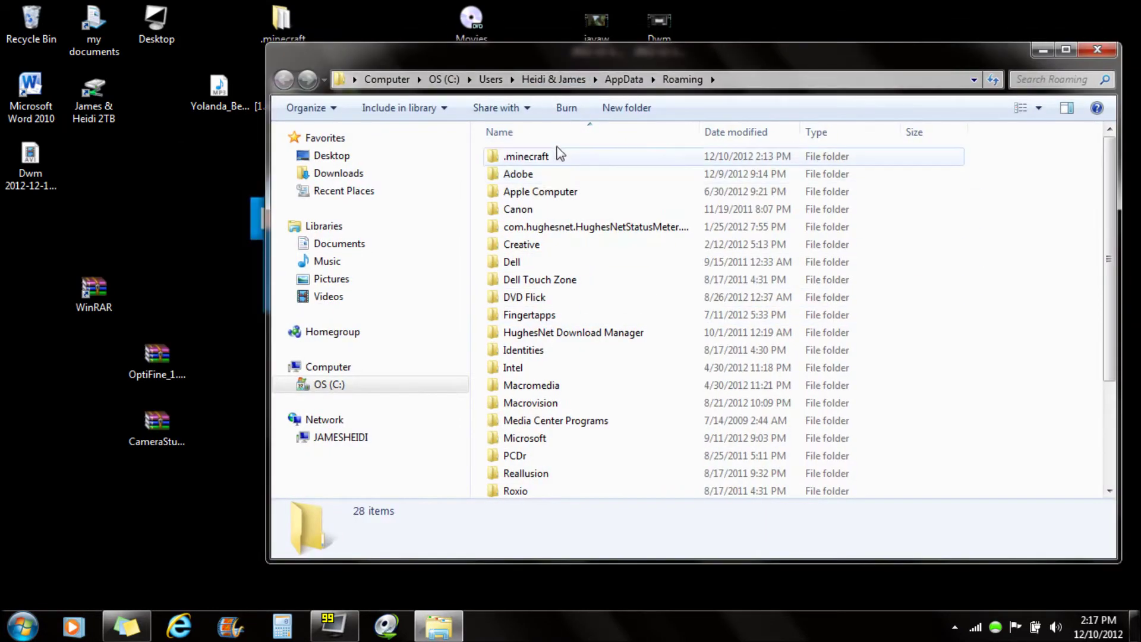
{"action": "double_click", "coordinate": [502, 158]}
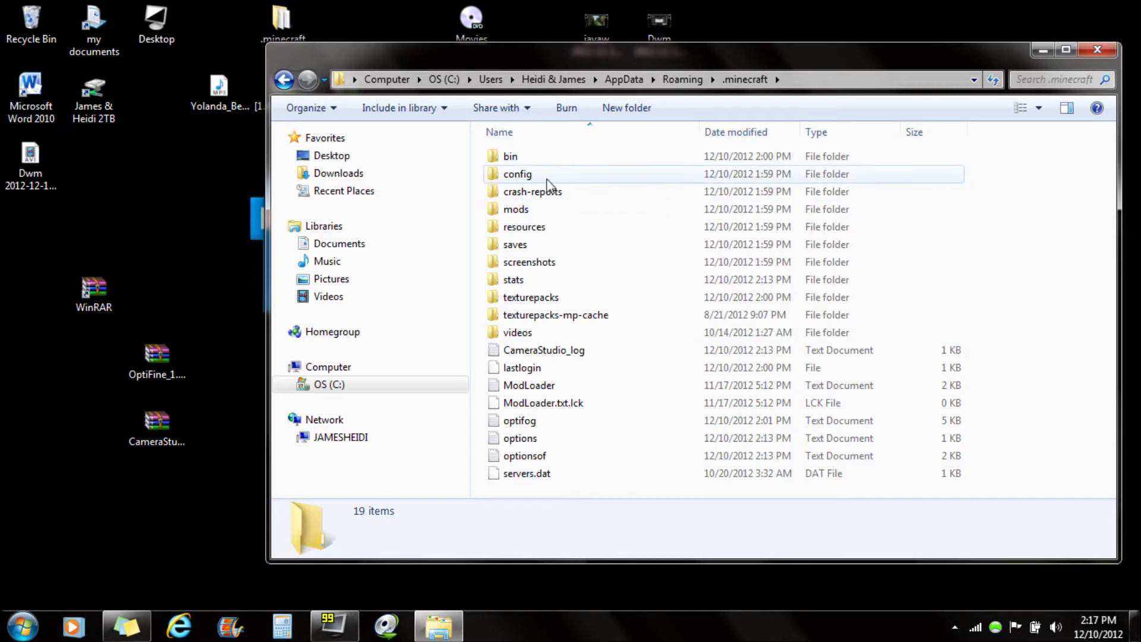
{"action": "double_click", "coordinate": [512, 158]}
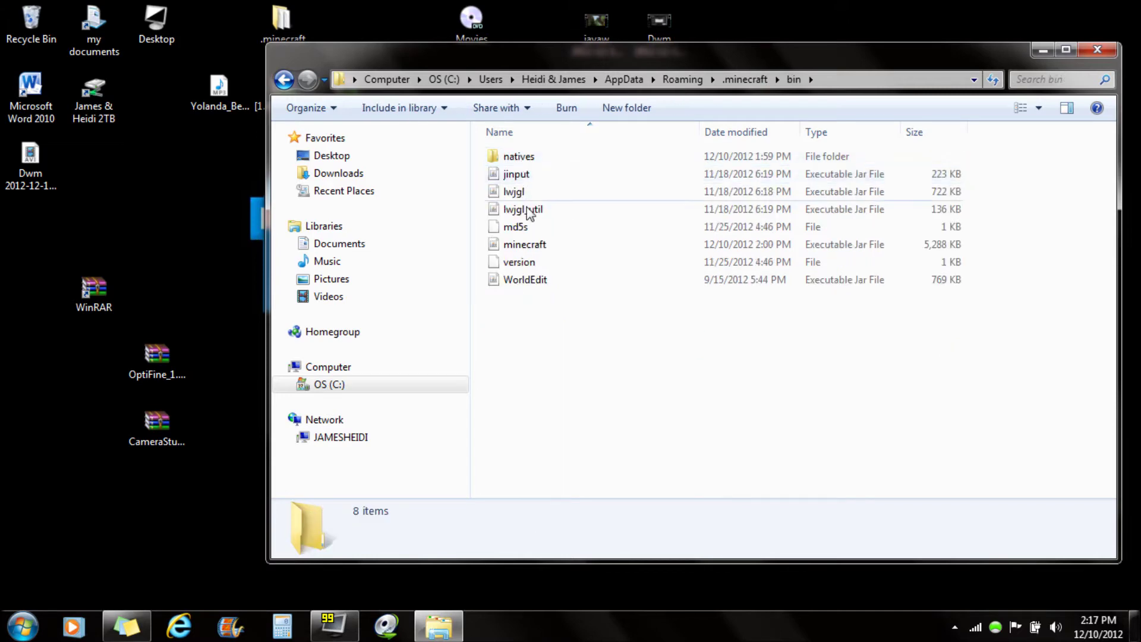
{"action": "right_click", "coordinate": [540, 249]}
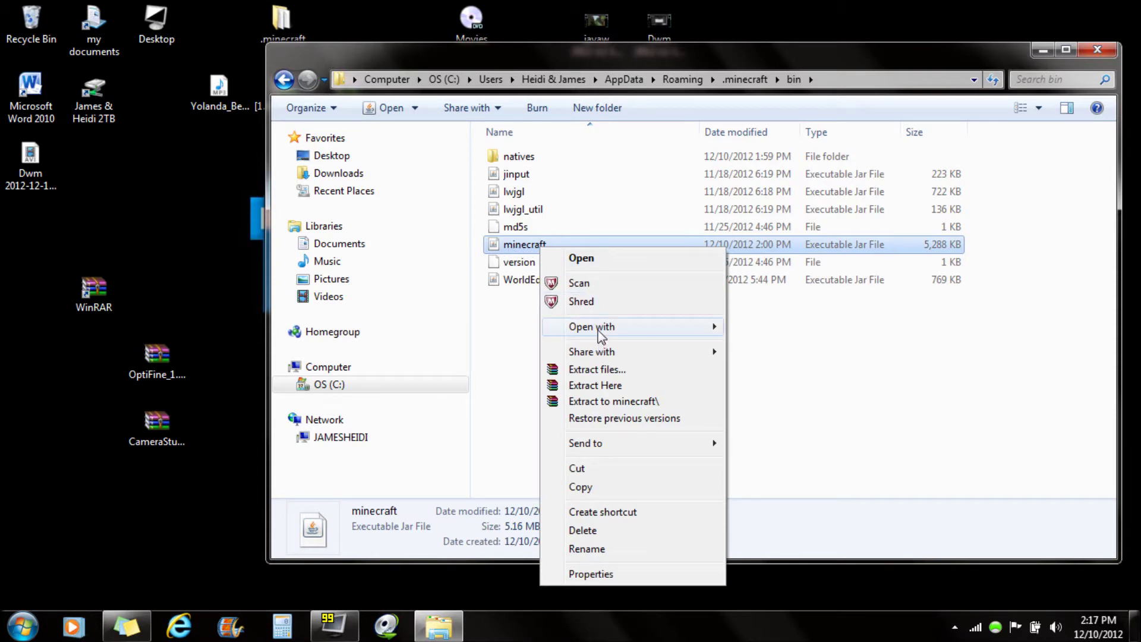
{"action": "mouse_move", "coordinate": [599, 334]}
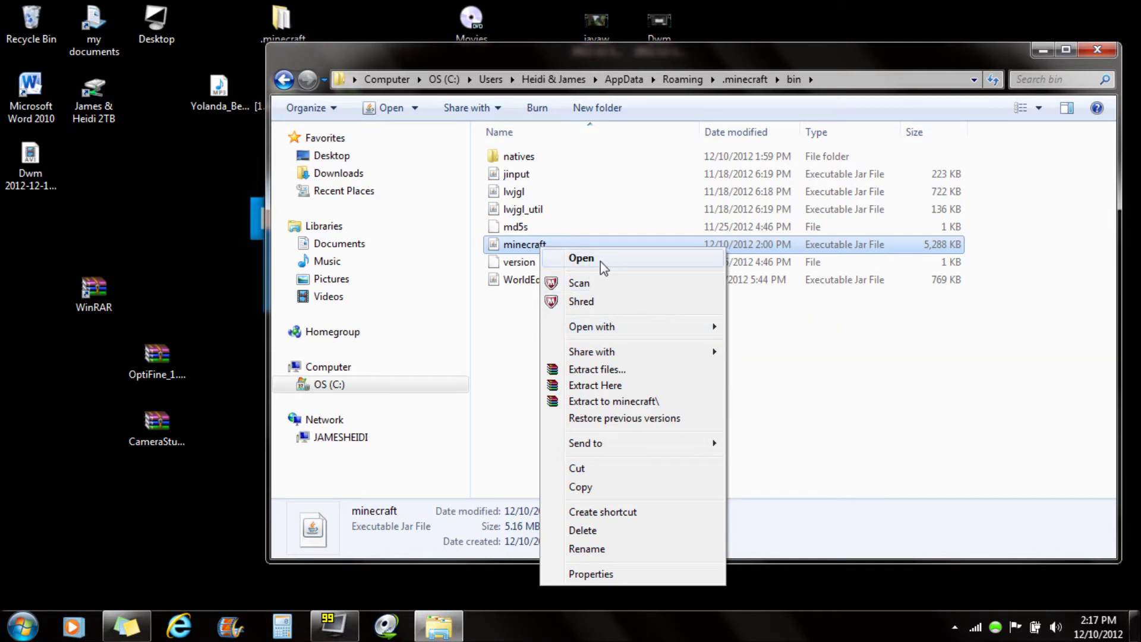
Open minecraft.jar in WinRAR to view its contents
{"action": "left_click", "coordinate": [762, 350]}
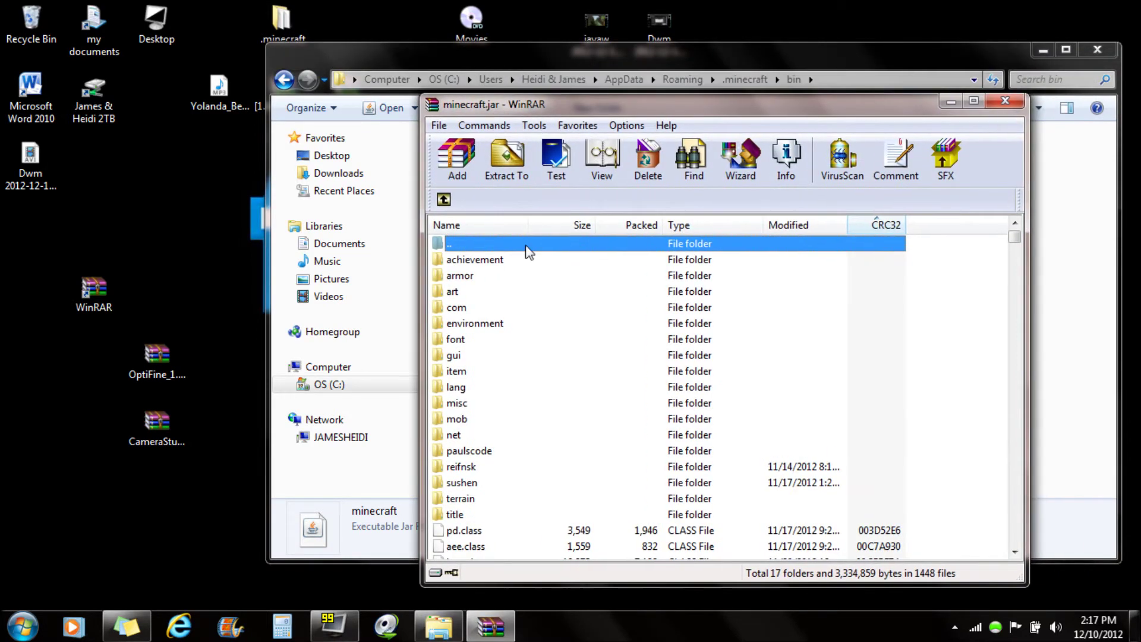
{"action": "scroll", "coordinate": [520, 316], "scroll_direction": "down", "scroll_amount": 2}
{"action": "scroll", "coordinate": [521, 317], "scroll_direction": "up", "scroll_amount": 2}
Move the jar window aside, minimize the bin folder, and open CameraStudioV2.5.zip from the desktop
{"action": "left_click_drag", "start_coordinate": [618, 109], "coordinate": [628, 52]}
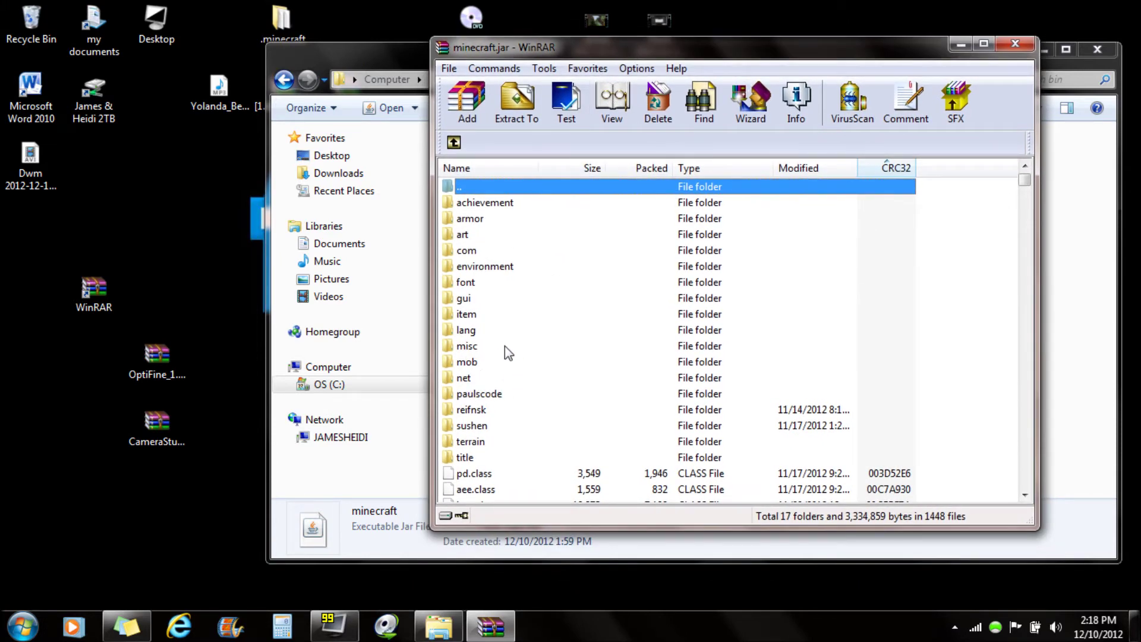
{"action": "scroll", "coordinate": [543, 342], "scroll_direction": "down", "scroll_amount": 1}
{"action": "scroll", "coordinate": [543, 341], "scroll_direction": "up", "scroll_amount": 1}
{"action": "left_click_drag", "start_coordinate": [537, 47], "coordinate": [619, 109]}
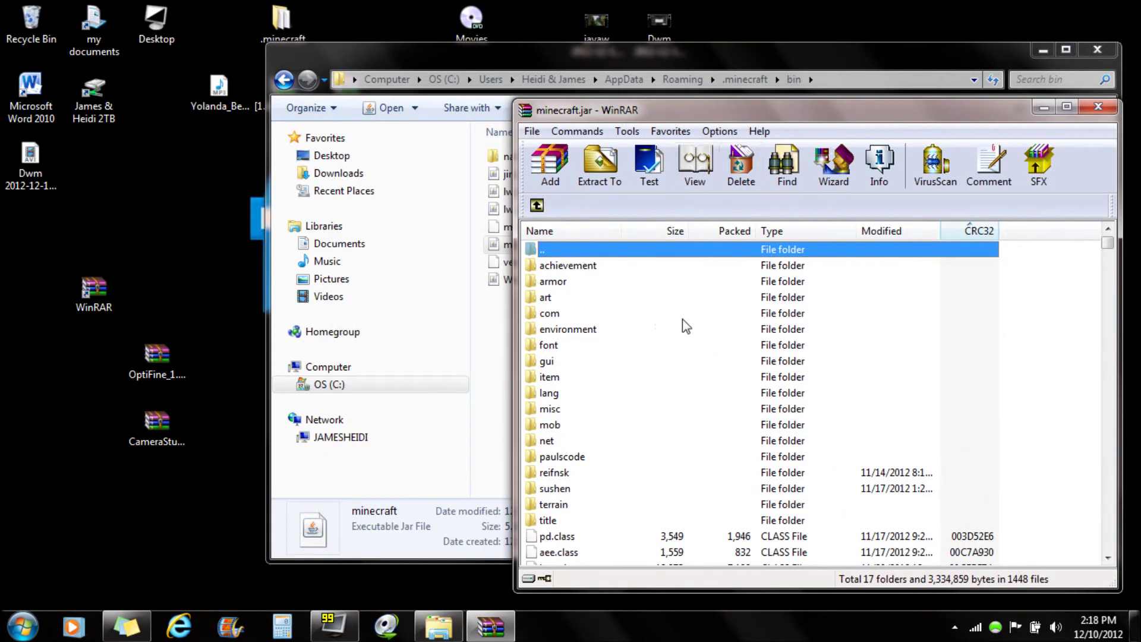
{"action": "left_click", "coordinate": [1043, 50]}
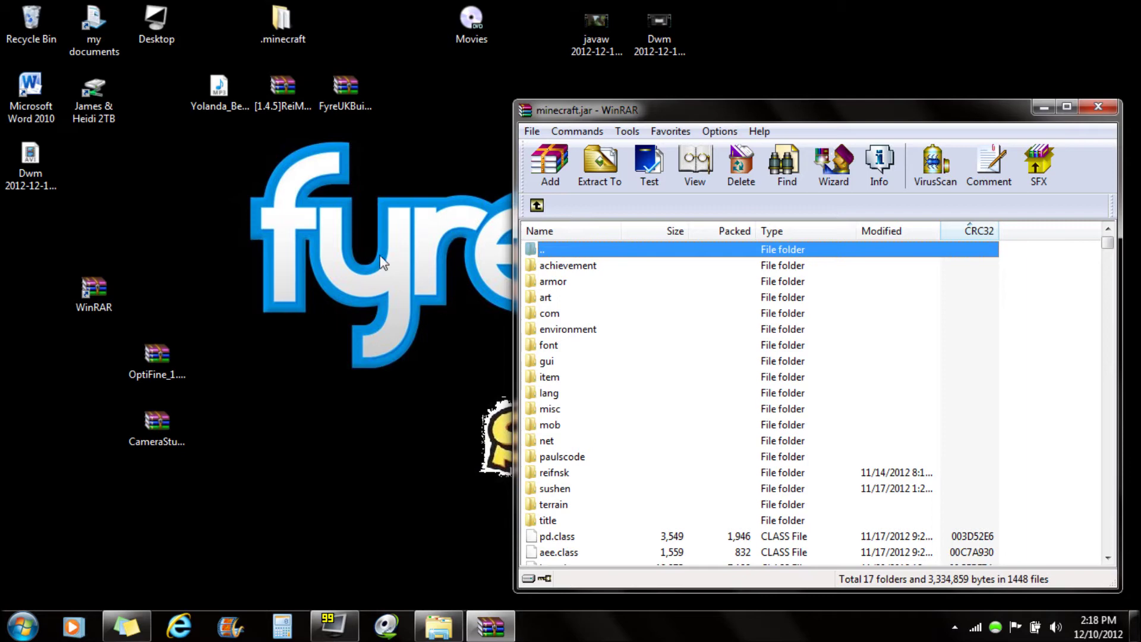
{"action": "double_click", "coordinate": [159, 423]}
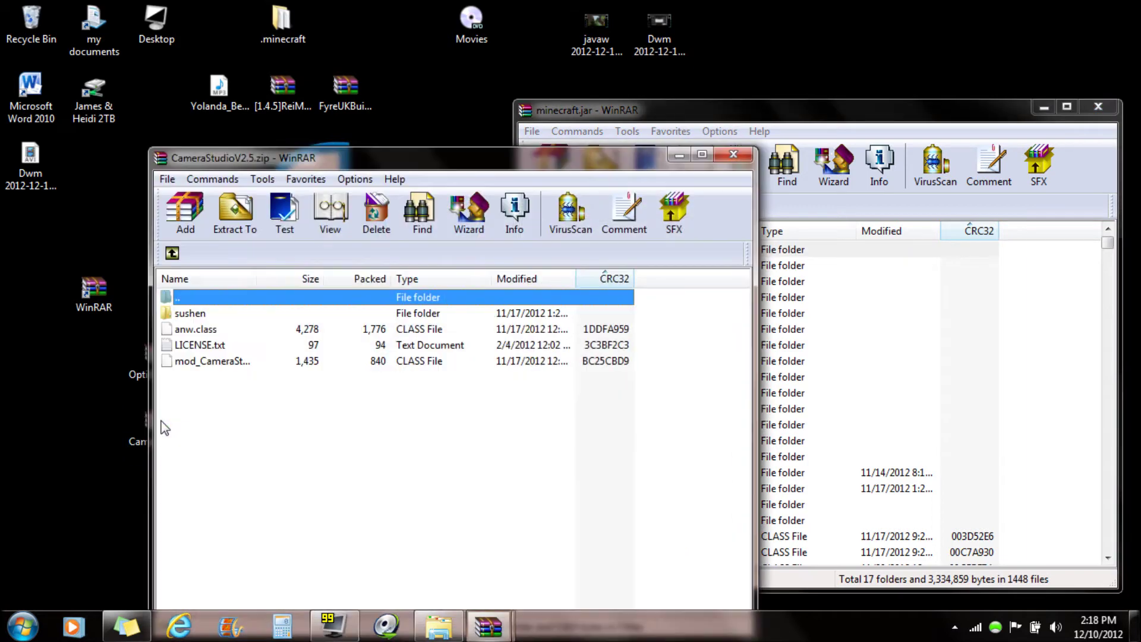
Add all Camera Studio V2.5 files into minecraft.jar, then close the Camera Studio archive
{"action": "right_click", "coordinate": [304, 424]}
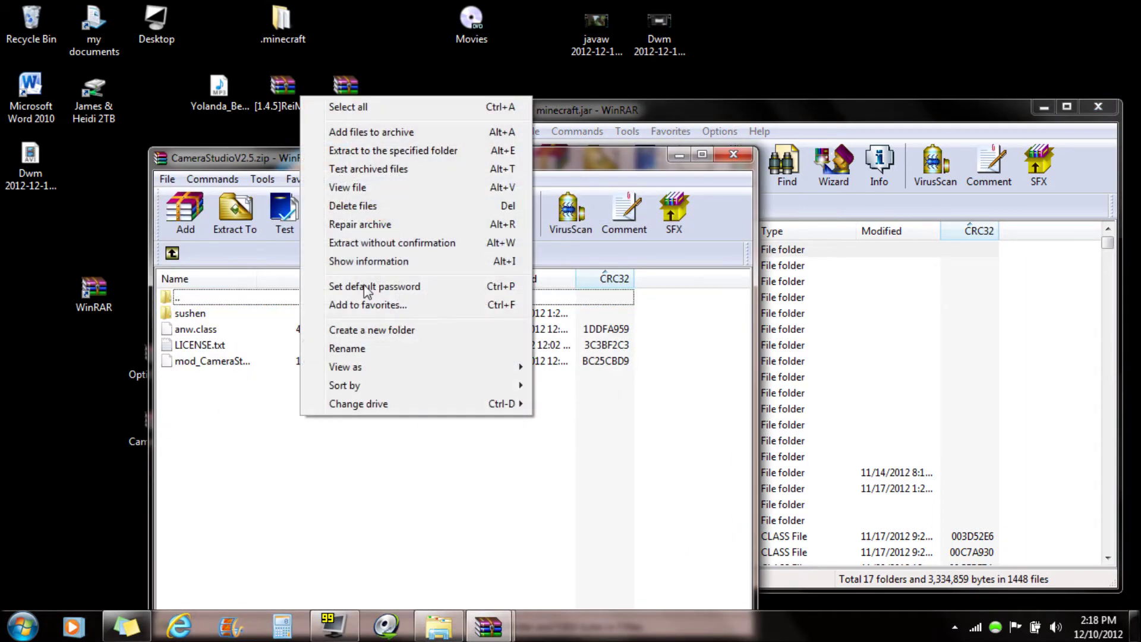
{"action": "left_click", "coordinate": [358, 113]}
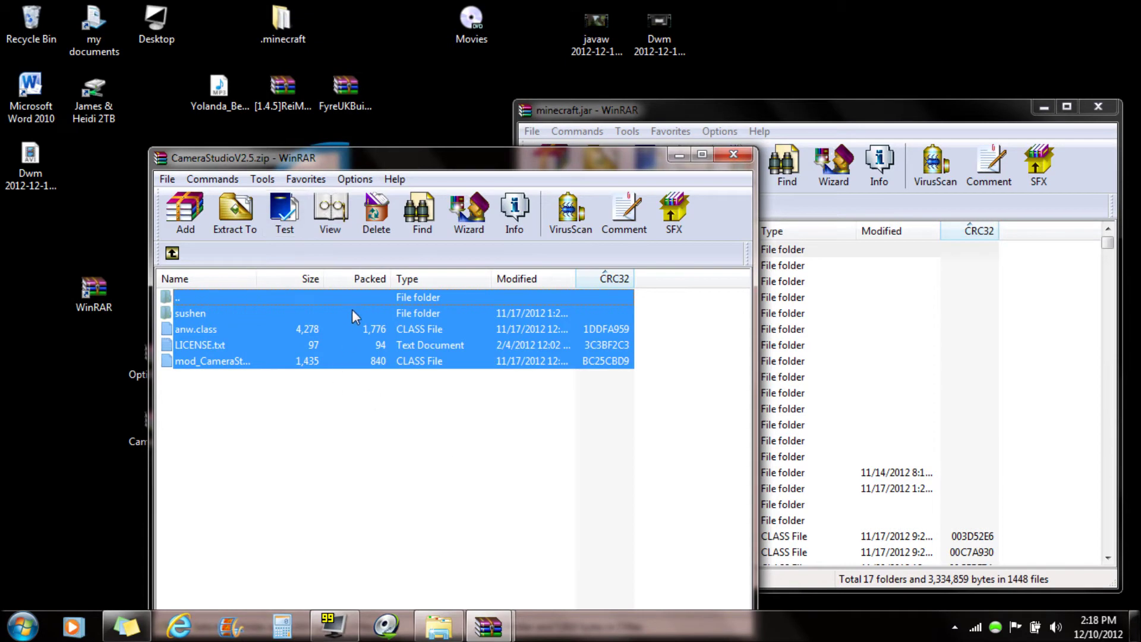
{"action": "left_click_drag", "start_coordinate": [929, 459], "coordinate": [976, 371]}
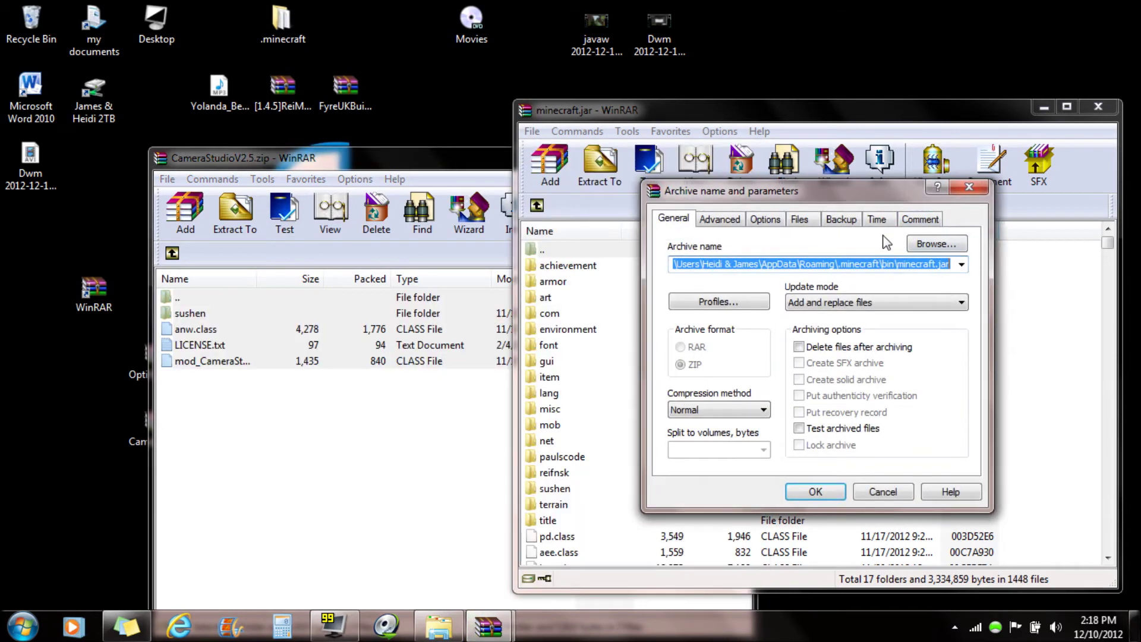
{"action": "left_click", "coordinate": [836, 494]}
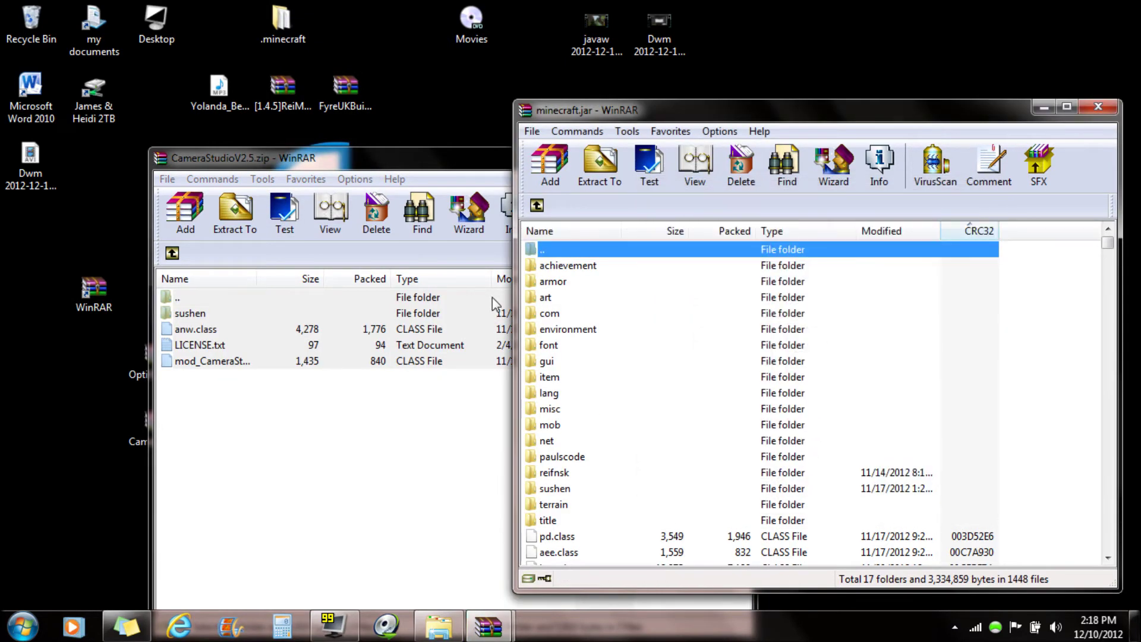
{"action": "left_click", "coordinate": [486, 166]}
{"action": "left_click", "coordinate": [741, 152]}
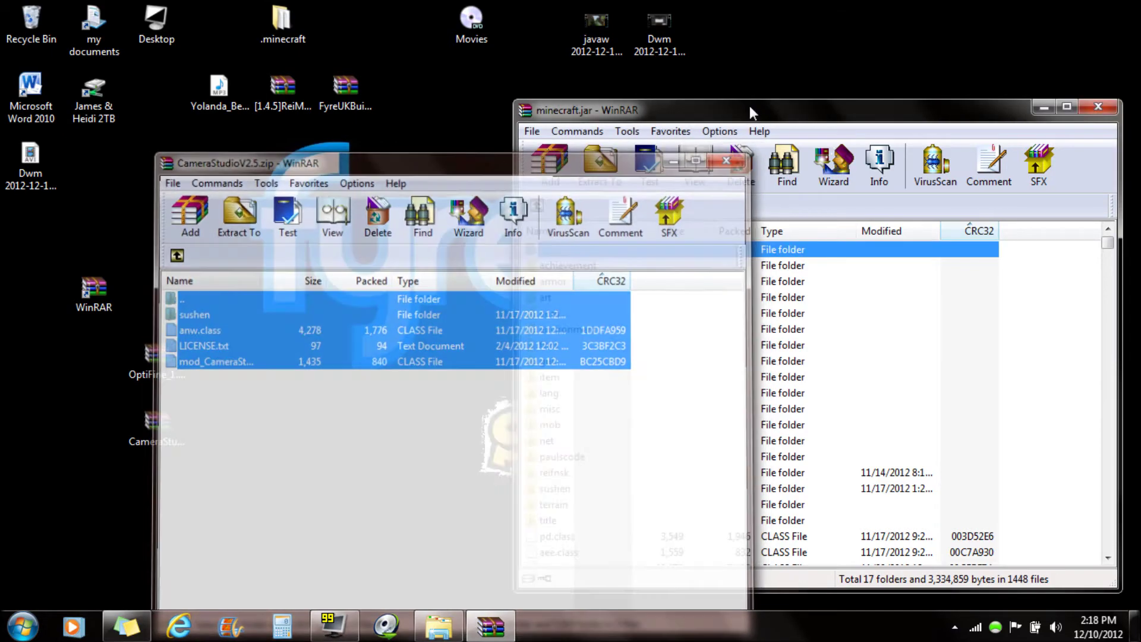
Add all 65 OptiFine 1.4.5 HD U D3 files into minecraft.jar, then close the OptiFine archive
{"action": "double_click", "coordinate": [167, 358]}
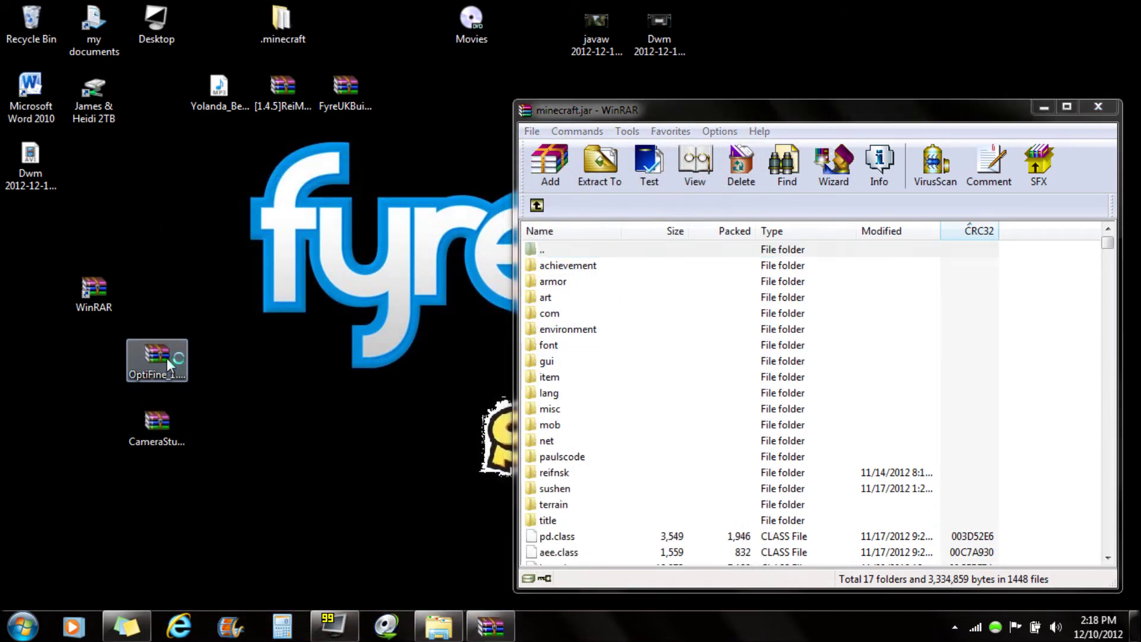
{"action": "right_click", "coordinate": [526, 255]}
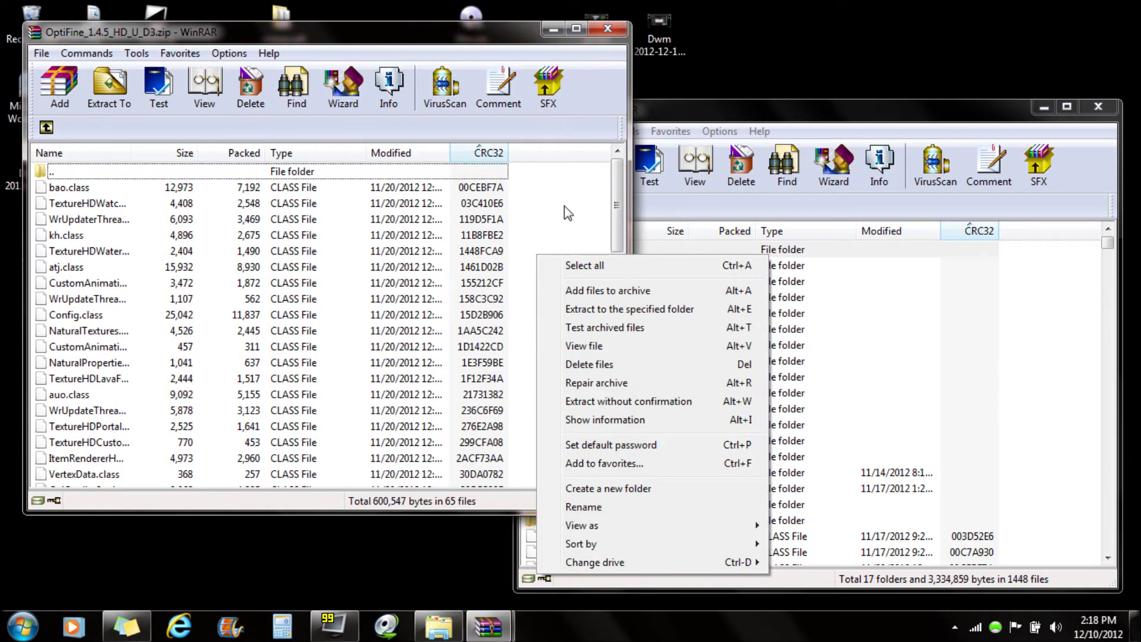
{"action": "left_click", "coordinate": [580, 269]}
{"action": "left_click_drag", "start_coordinate": [385, 236], "coordinate": [908, 373]}
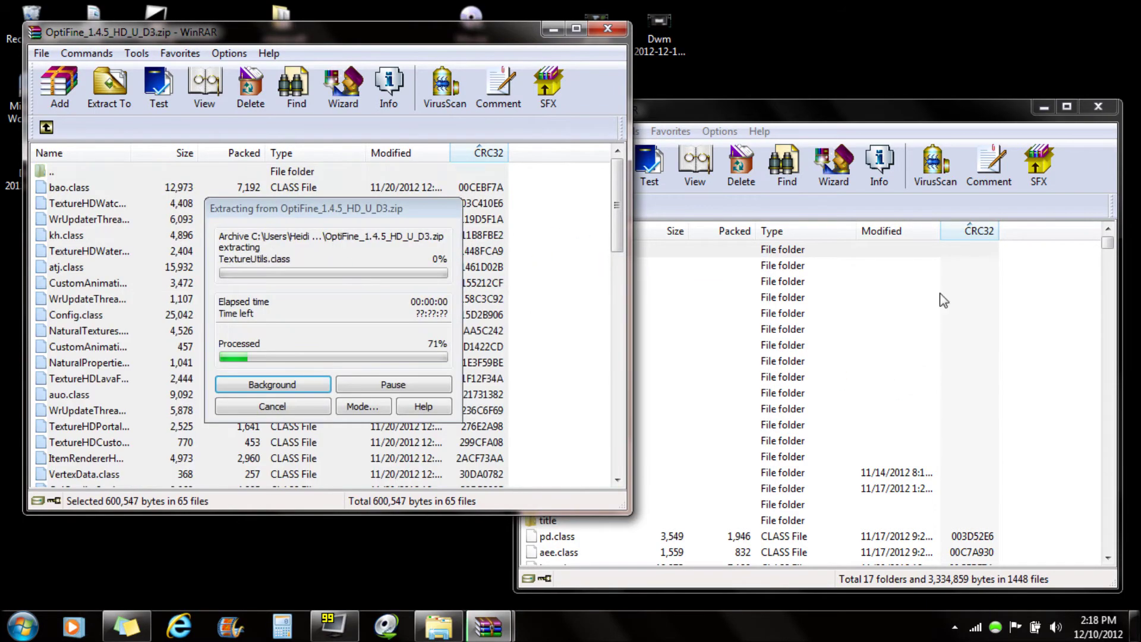
{"action": "left_click", "coordinate": [816, 490]}
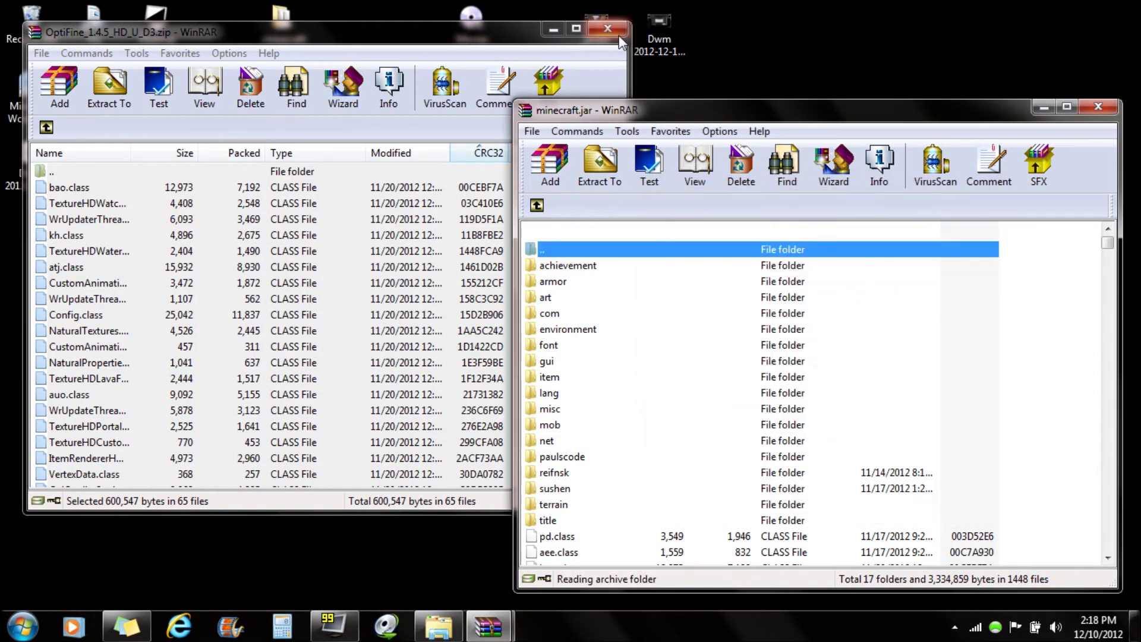
{"action": "left_click", "coordinate": [609, 28]}
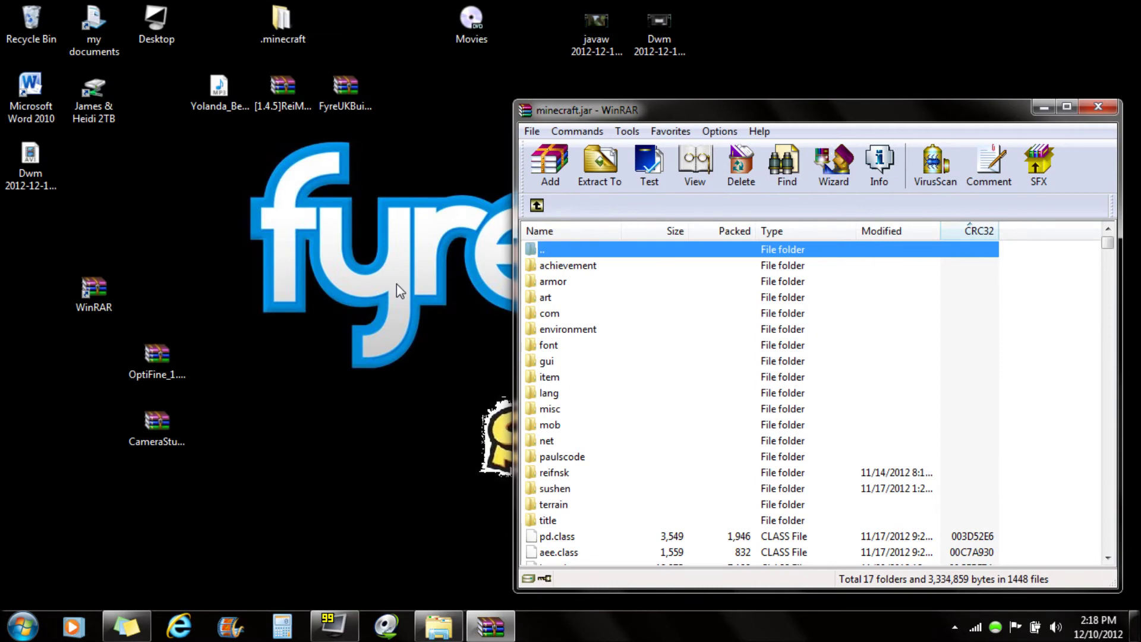
{"action": "left_click_drag", "start_coordinate": [787, 106], "coordinate": [670, 75]}
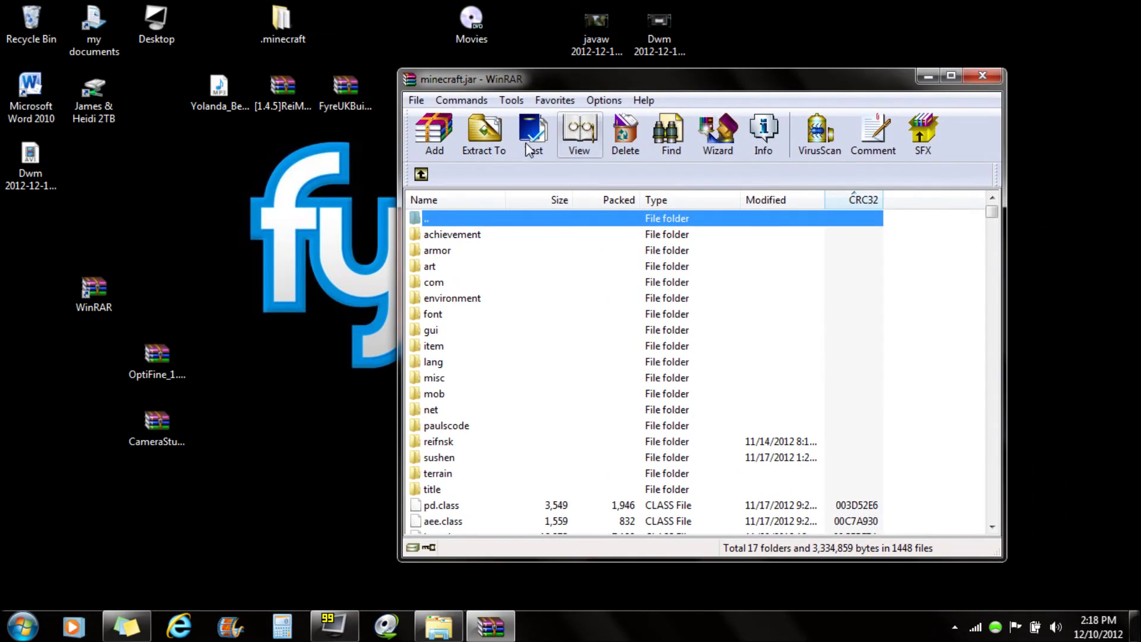
{"action": "left_click", "coordinate": [420, 174]}
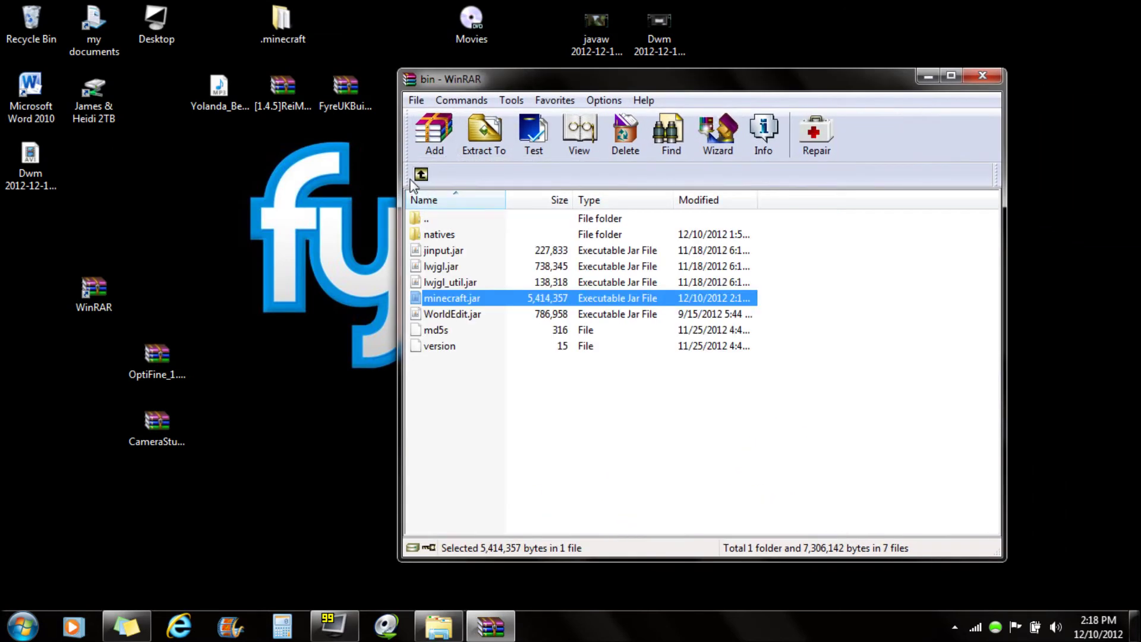
{"action": "left_click", "coordinate": [421, 174]}
{"action": "left_click", "coordinate": [421, 174]}
{"action": "left_click", "coordinate": [982, 76]}
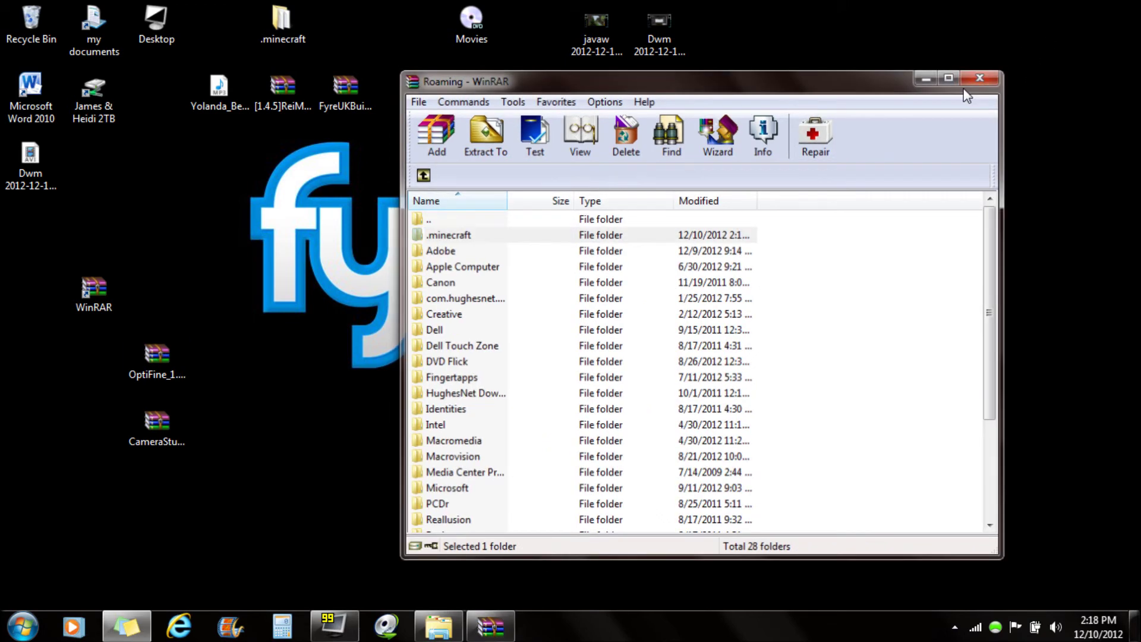
{"action": "left_click", "coordinate": [23, 625]}
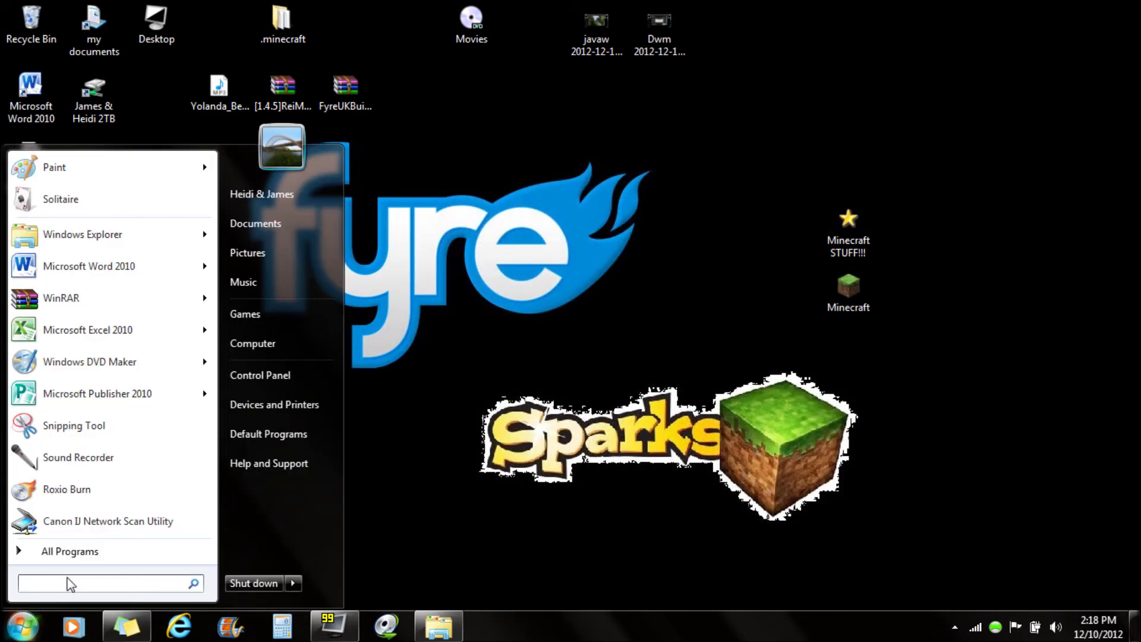
{"action": "type", "text": "%app"}
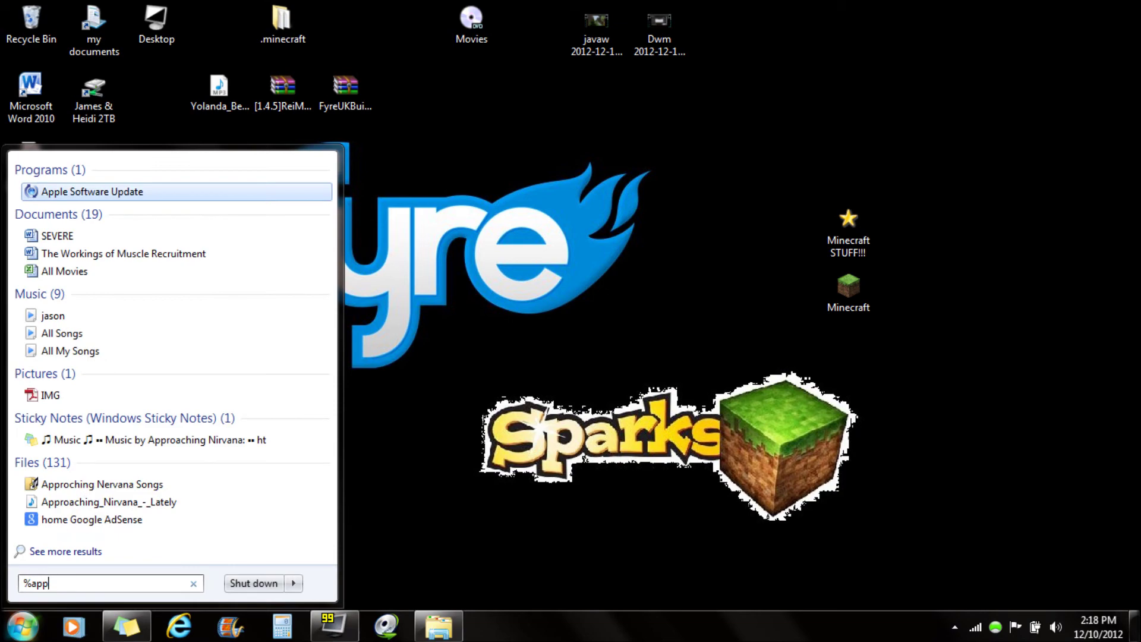
{"action": "type", "text": "data%"}
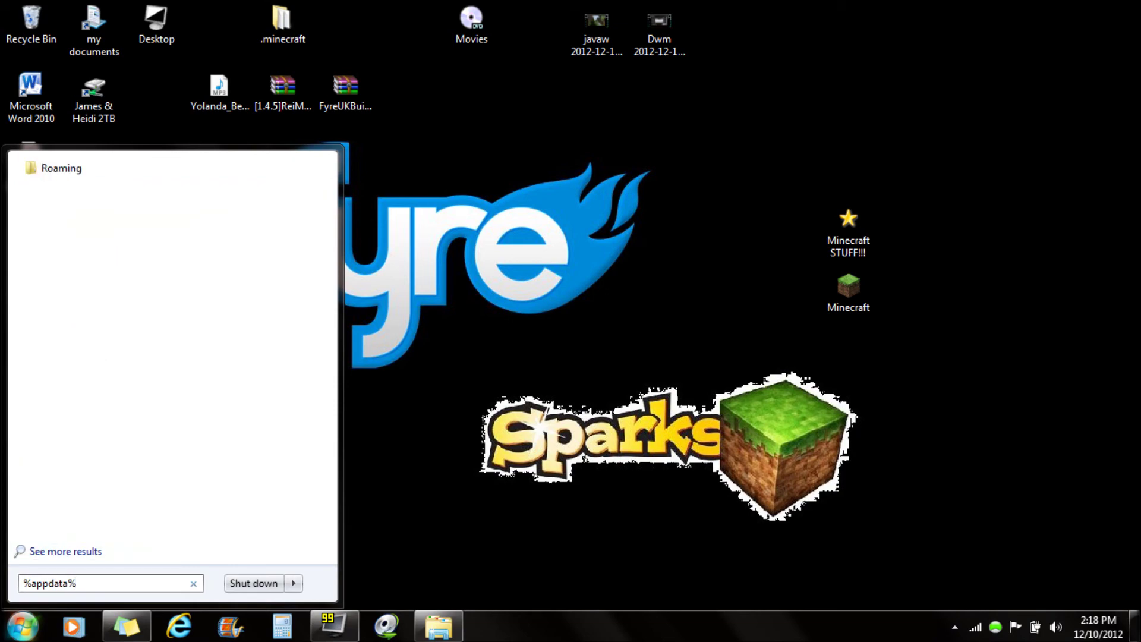
{"action": "key", "text": "Return"}
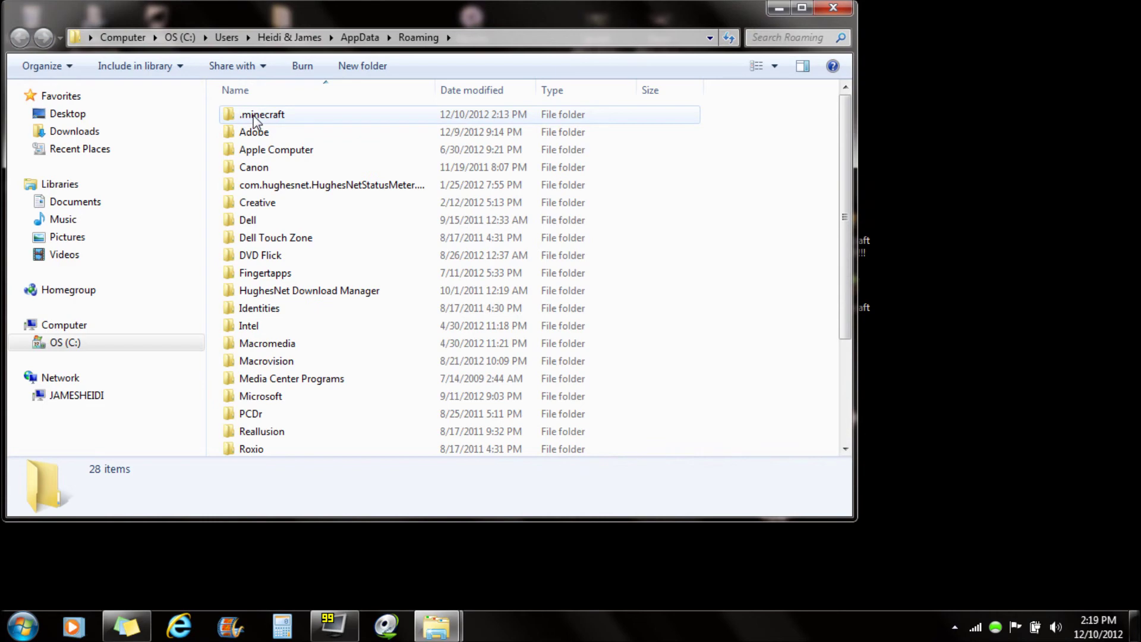
{"action": "double_click", "coordinate": [254, 117]}
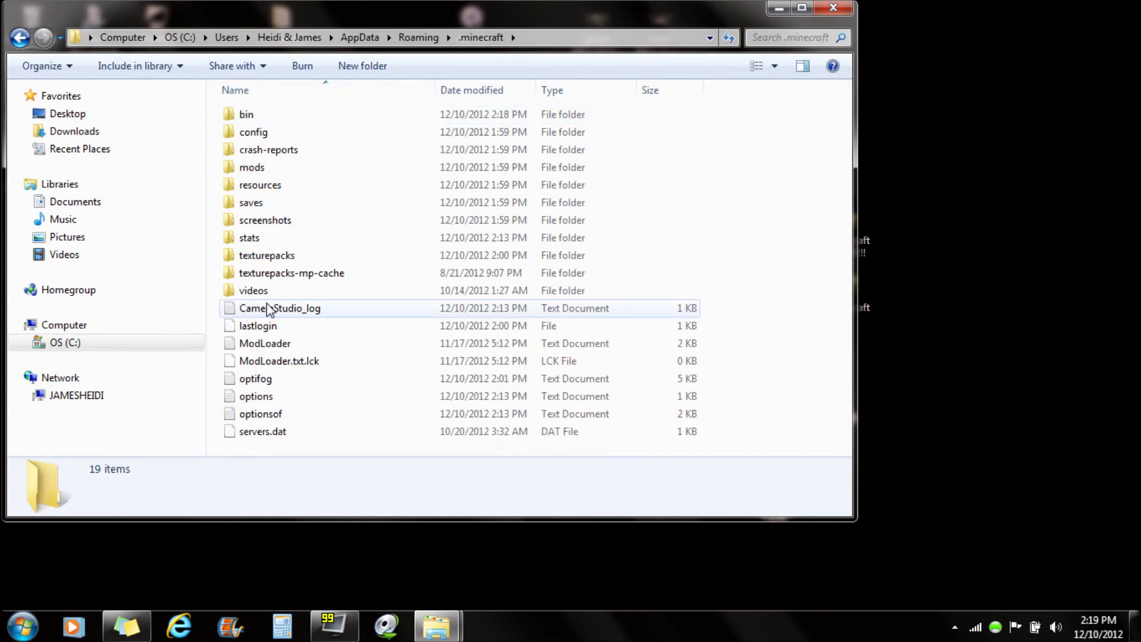
{"action": "double_click", "coordinate": [252, 115]}
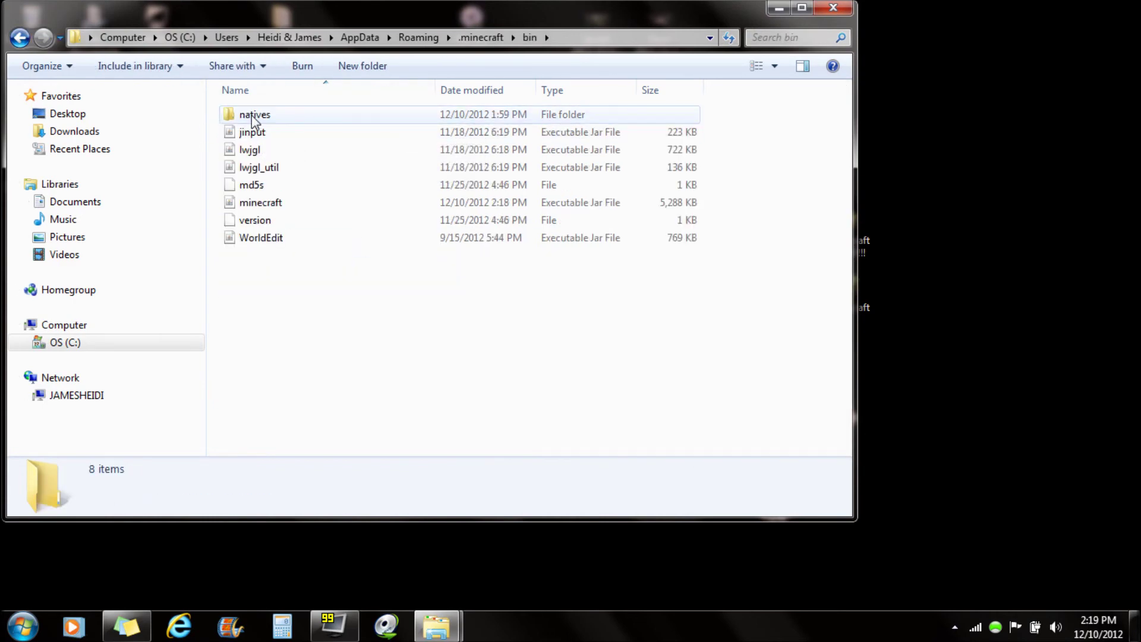
{"action": "right_click", "coordinate": [277, 203]}
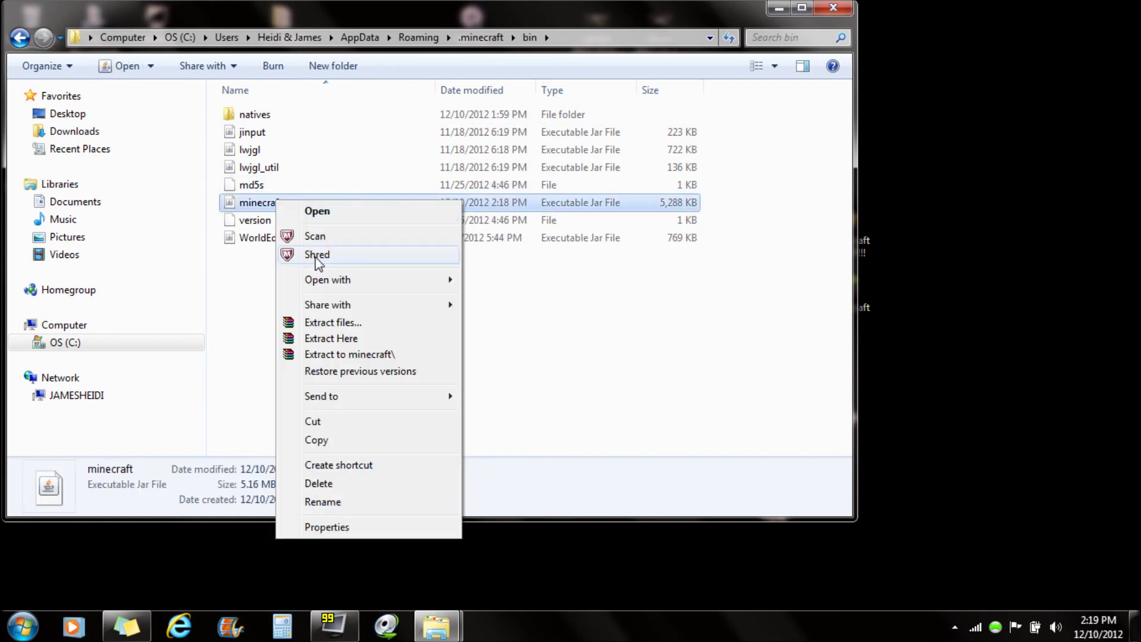
{"action": "mouse_move", "coordinate": [408, 280]}
{"action": "left_click", "coordinate": [484, 298]}
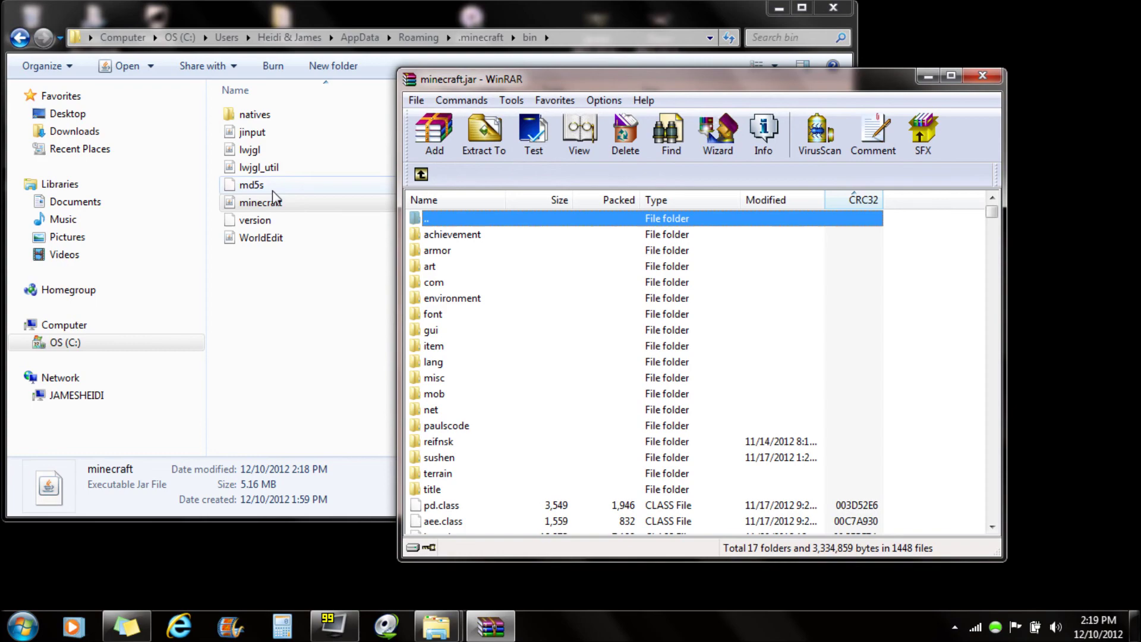
{"action": "double_click", "coordinate": [816, 4]}
{"action": "left_click", "coordinate": [832, 8]}
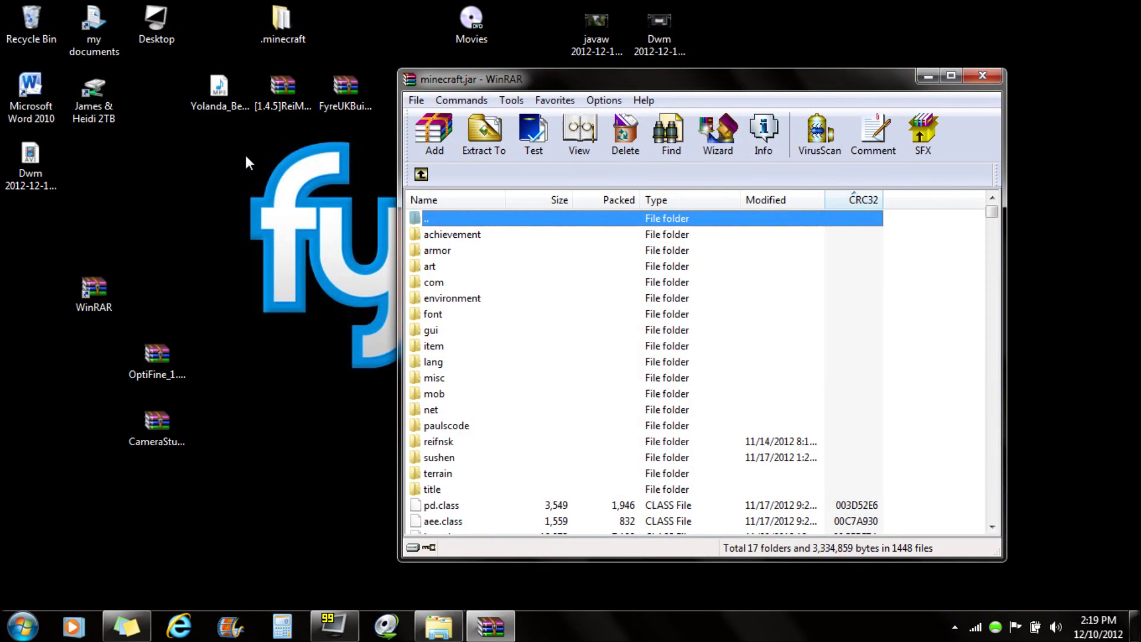